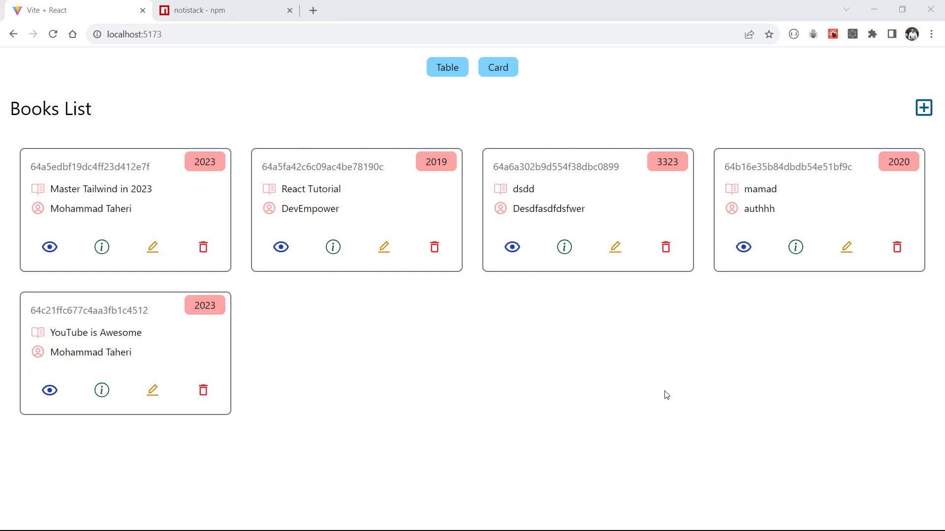
Run alert('Hello') in Chrome DevTools console over the Books List page
{"action": "right_click", "coordinate": [664, 394]}
{"action": "left_click", "coordinate": [708, 384]}
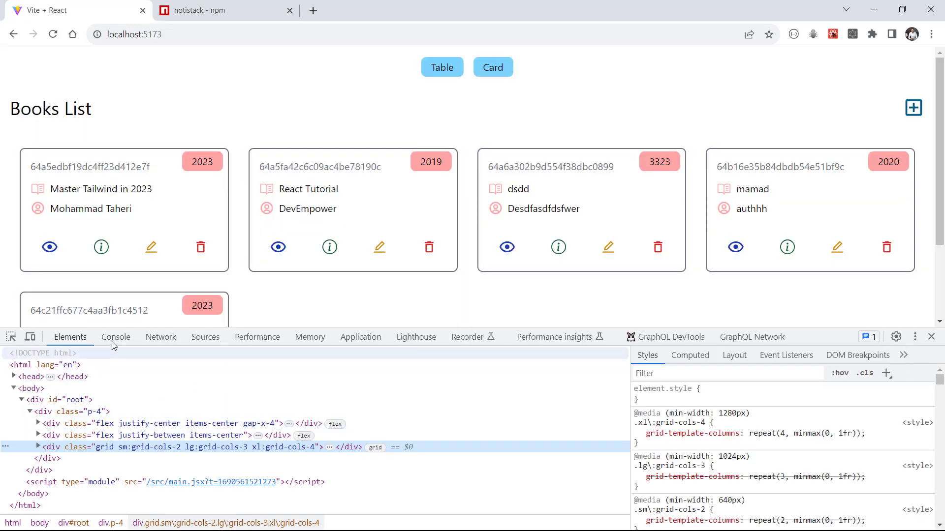
{"action": "left_click", "coordinate": [116, 336]}
{"action": "type", "text": "alert"}
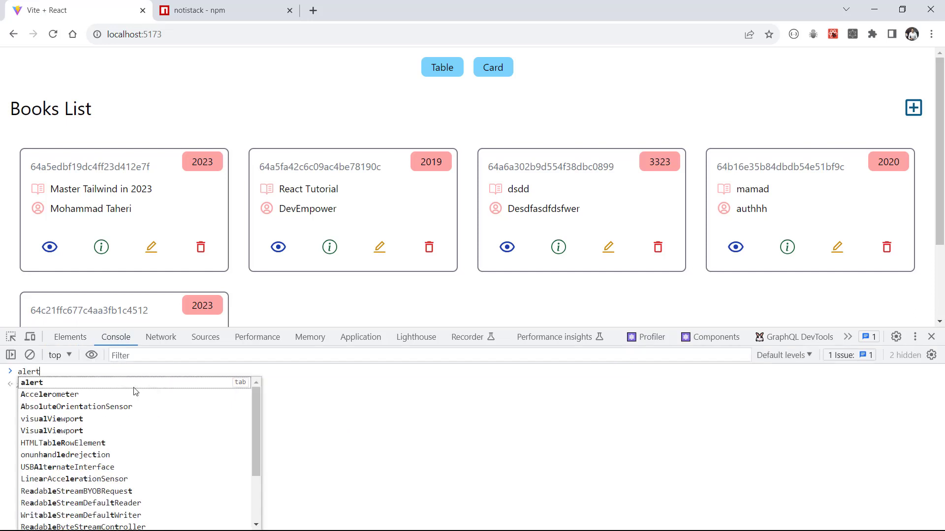
{"action": "type", "text": "('Hello"}
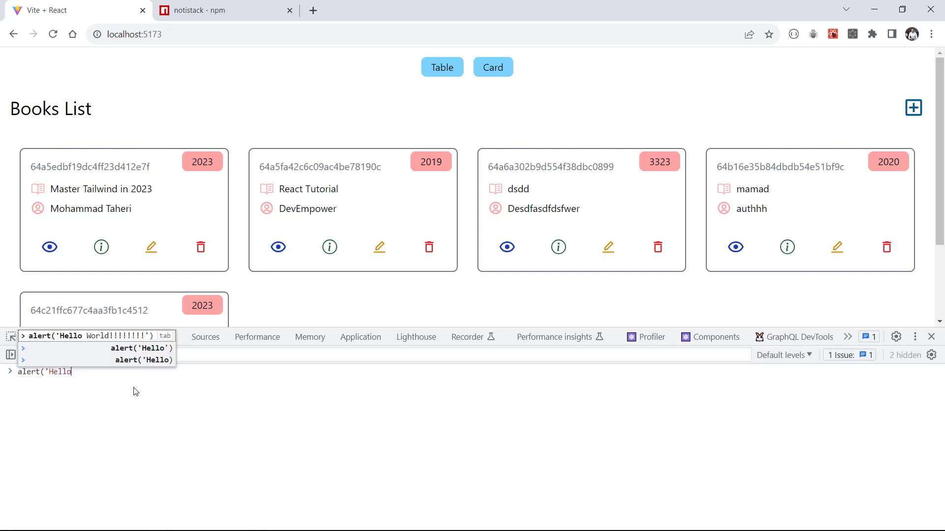
{"action": "type", "text": "')"}
{"action": "key", "text": "Return"}
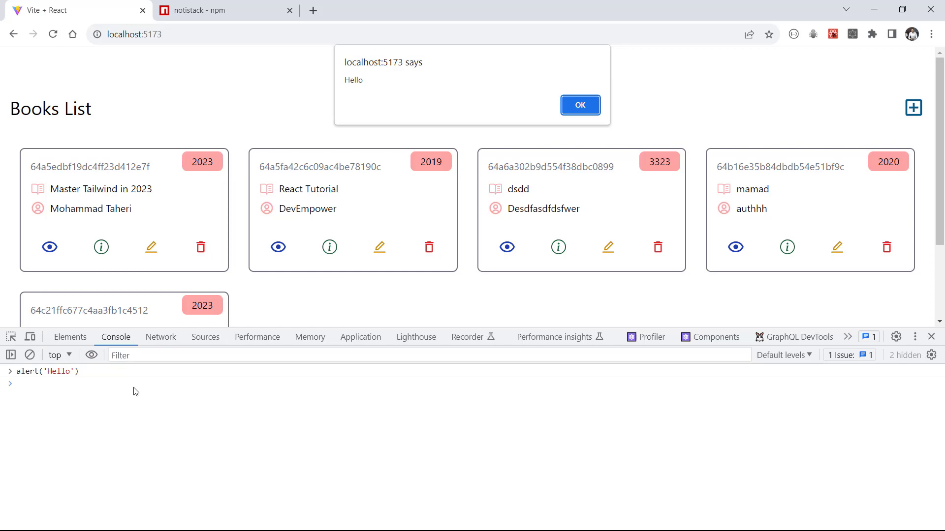
Locate the useSnackbar import in the notistack npm page's usage example
{"action": "left_click", "coordinate": [199, 10]}
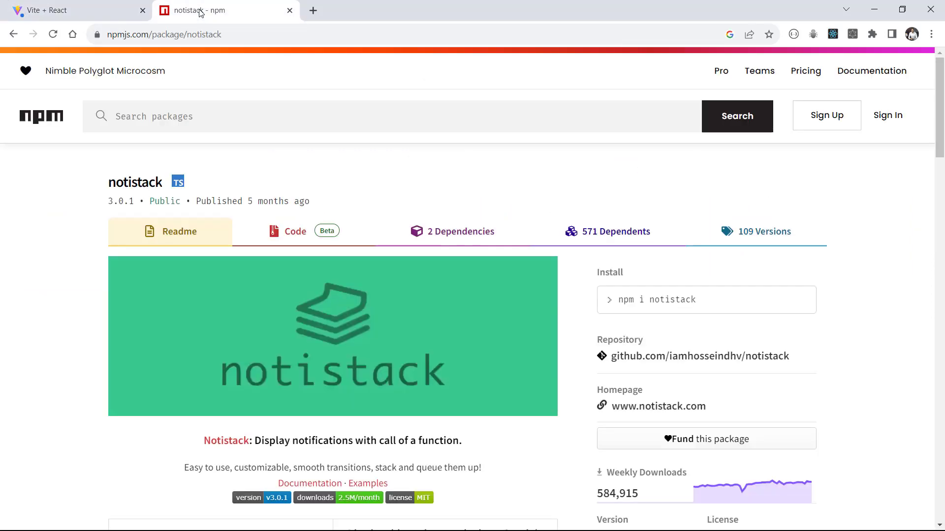
{"action": "scroll", "coordinate": [354, 355], "scroll_direction": "down", "scroll_amount": 5}
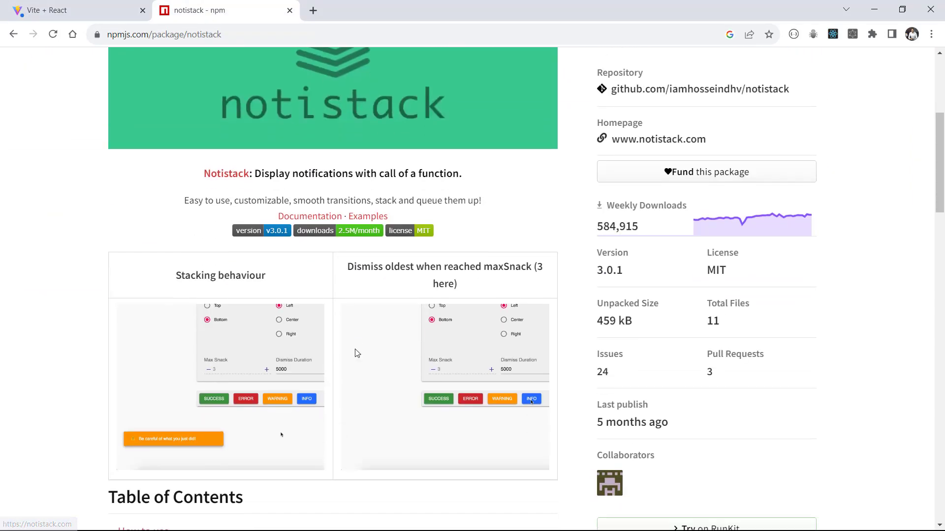
{"action": "scroll", "coordinate": [325, 305], "scroll_direction": "down", "scroll_amount": 10}
{"action": "scroll", "coordinate": [325, 305], "scroll_direction": "down", "scroll_amount": 5}
{"action": "scroll", "coordinate": [324, 305], "scroll_direction": "down", "scroll_amount": 3}
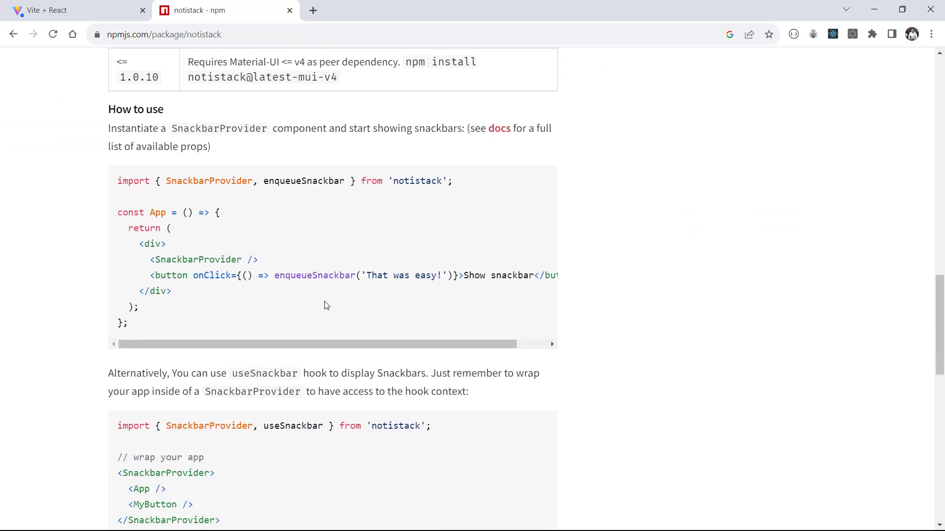
{"action": "scroll", "coordinate": [222, 310], "scroll_direction": "down", "scroll_amount": 4}
{"action": "left_click_drag", "start_coordinate": [114, 298], "coordinate": [247, 398]}
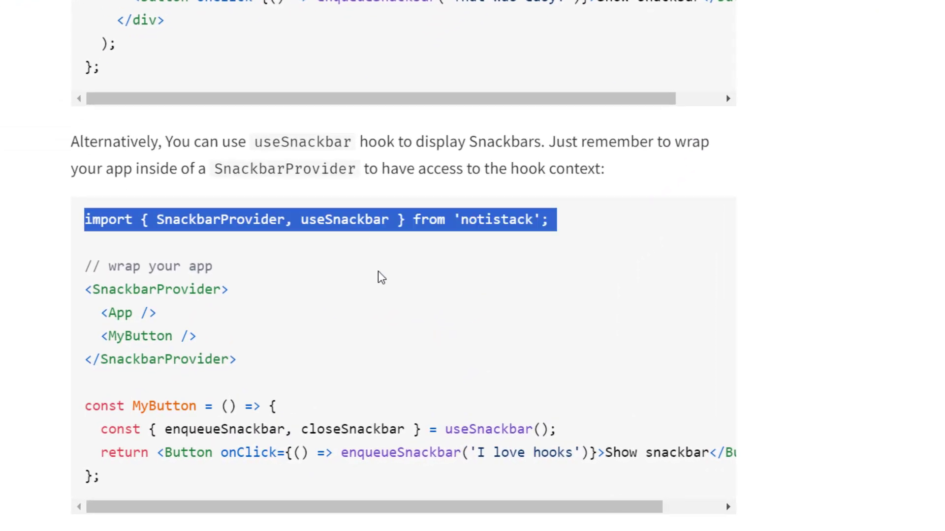
{"action": "left_click", "coordinate": [269, 360]}
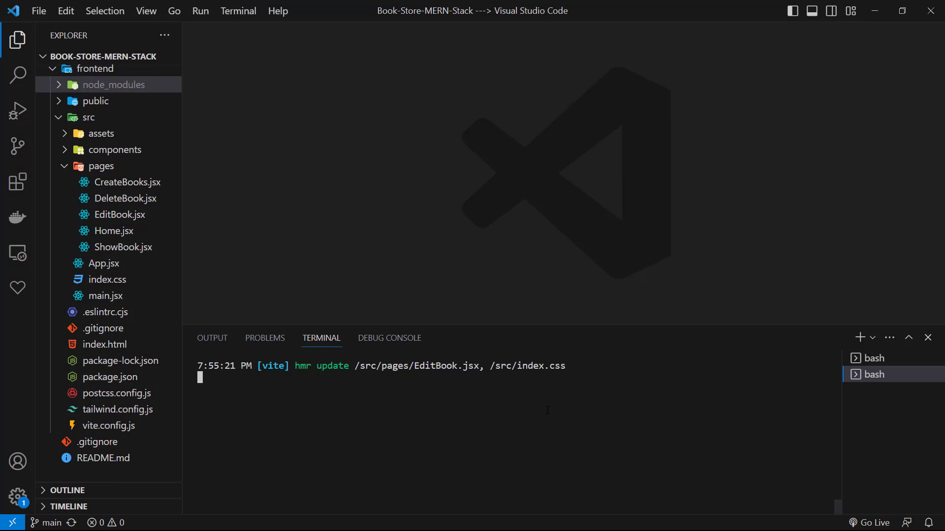
Stop the dev server, run npm i notistack, restart npm run dev, and hide the terminal
{"action": "key", "text": "ctrl+c"}
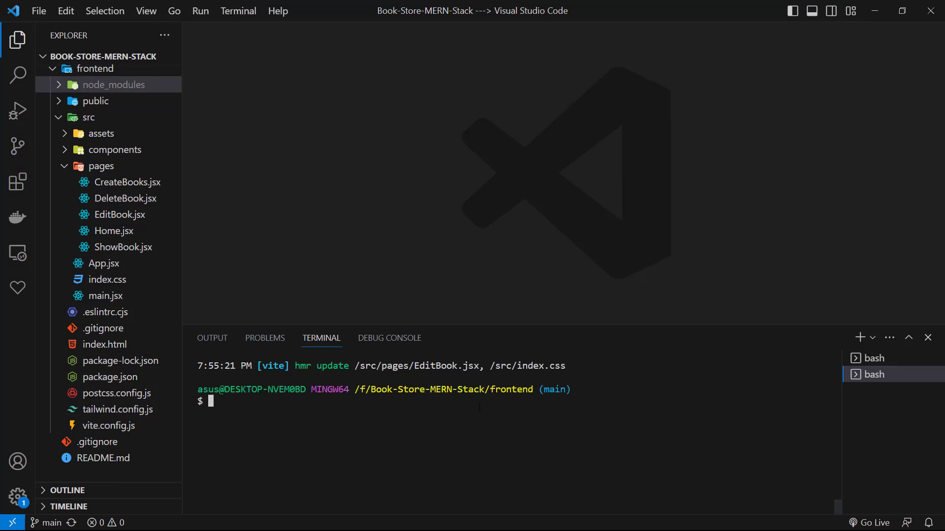
{"action": "type", "text": "np"}
{"action": "type", "text": "m i notistack"}
{"action": "key", "text": "Return"}
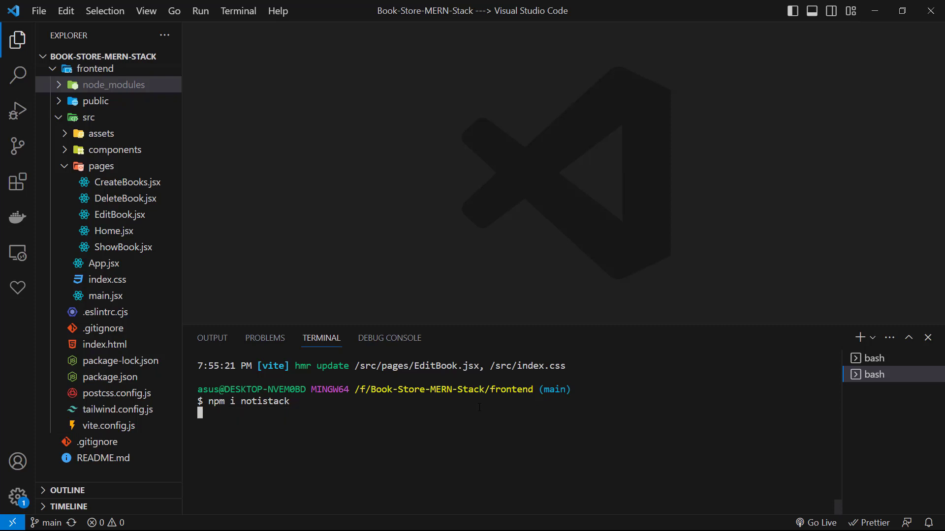
{"action": "type", "text": "npm run dev"}
{"action": "key", "text": "Return"}
{"action": "key", "text": "ctrl+j"}
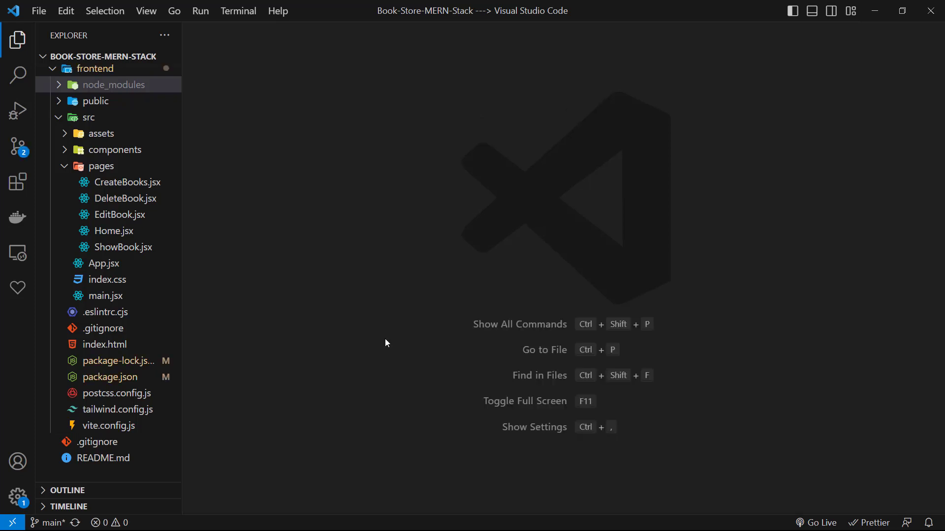
Add import { SnackbarProvider } from 'notistack' to main.jsx
{"action": "left_click", "coordinate": [105, 295]}
{"action": "left_click", "coordinate": [579, 140]}
{"action": "key", "text": "Return"}
{"action": "type", "text": "import {SnackbarProvider"}
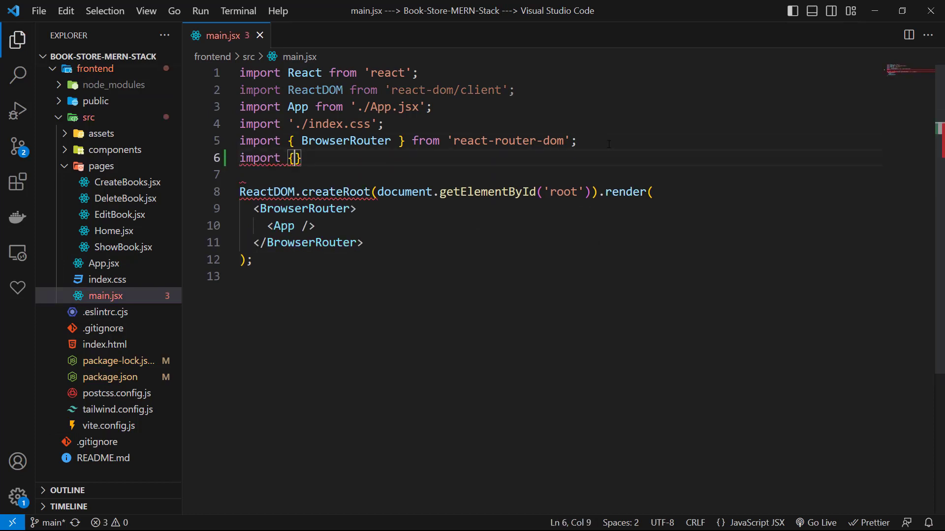
{"action": "key", "text": "Right"}
{"action": "type", "text": "from 'notistack'"}
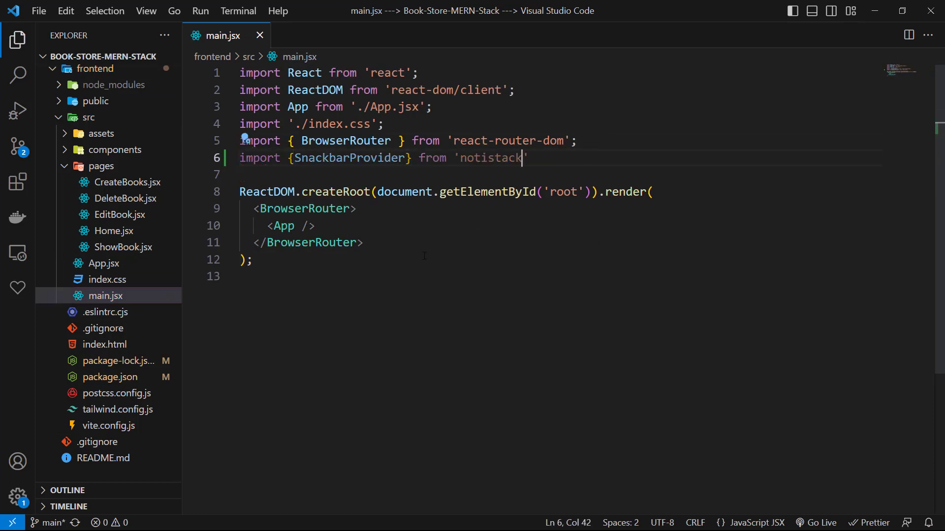
Wrap <App /> in <SnackbarProvider> inside BrowserRouter and format main.jsx
{"action": "left_click", "coordinate": [356, 208]}
{"action": "key", "text": "Return"}
{"action": "type", "text": "<SnackbarProvider>"}
{"action": "key", "text": "Return"}
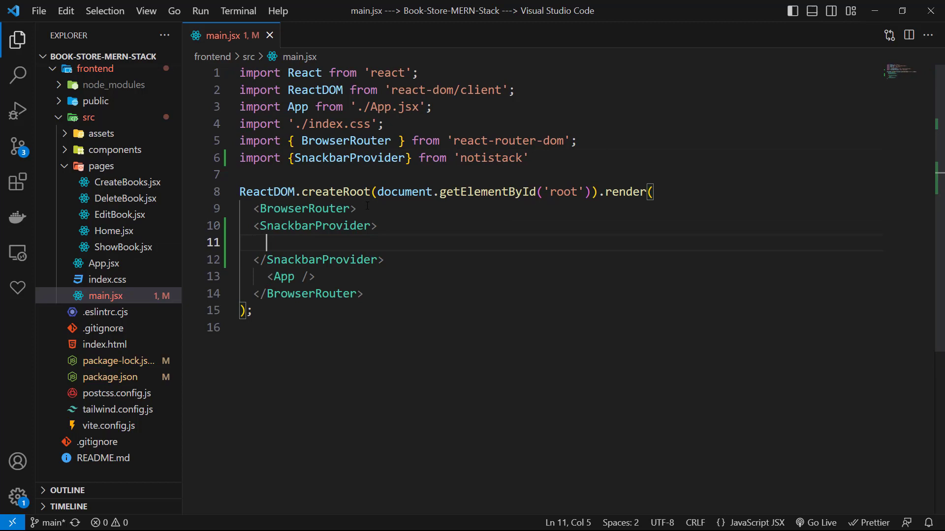
{"action": "key", "text": "Down"}
{"action": "key", "text": "alt+Down"}
{"action": "right_click", "coordinate": [402, 74]}
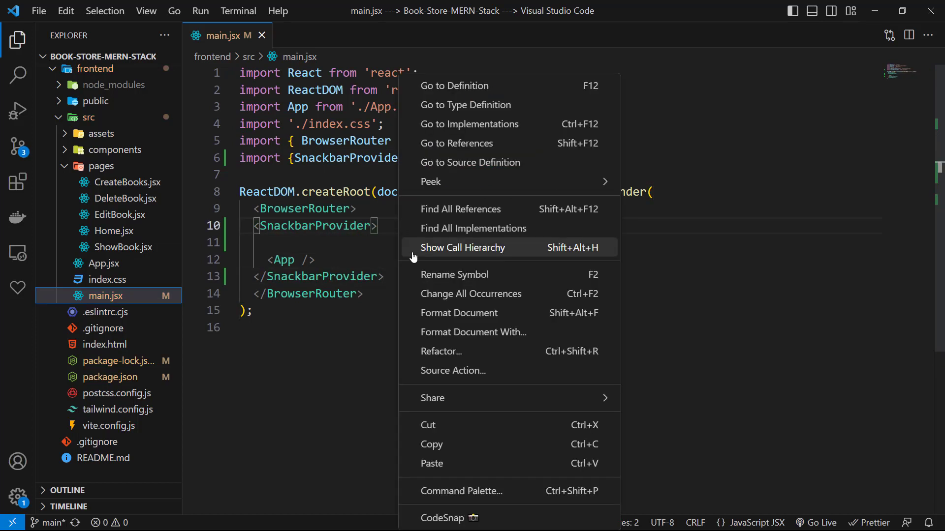
{"action": "left_click", "coordinate": [443, 314]}
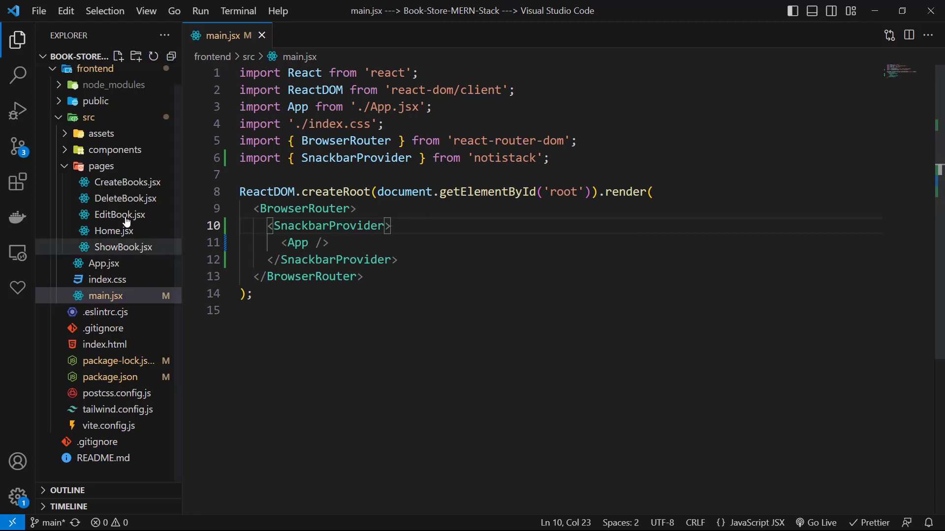
Import useSnackbar in CreateBooks.jsx and add the enqueueSnackbar hook after navigate
{"action": "left_click", "coordinate": [128, 181]}
{"action": "scroll", "coordinate": [516, 296], "scroll_direction": "up", "scroll_amount": 5}
{"action": "scroll", "coordinate": [517, 296], "scroll_direction": "up", "scroll_amount": 1}
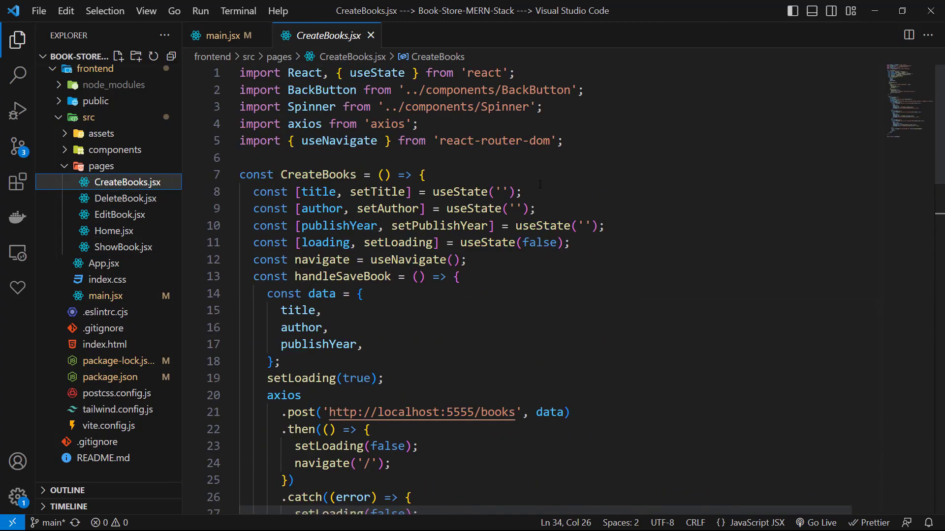
{"action": "left_click", "coordinate": [579, 140]}
{"action": "key", "text": "Return"}
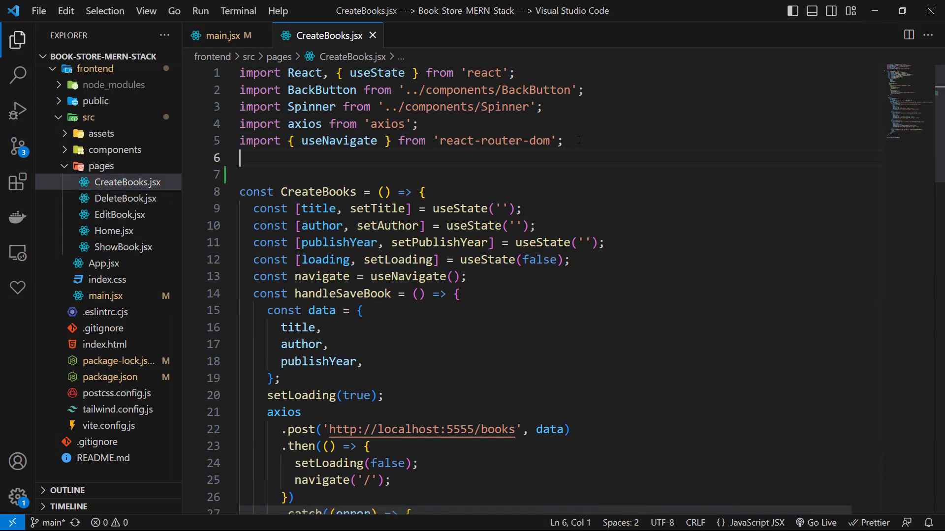
{"action": "key", "text": "ctrl+v"}
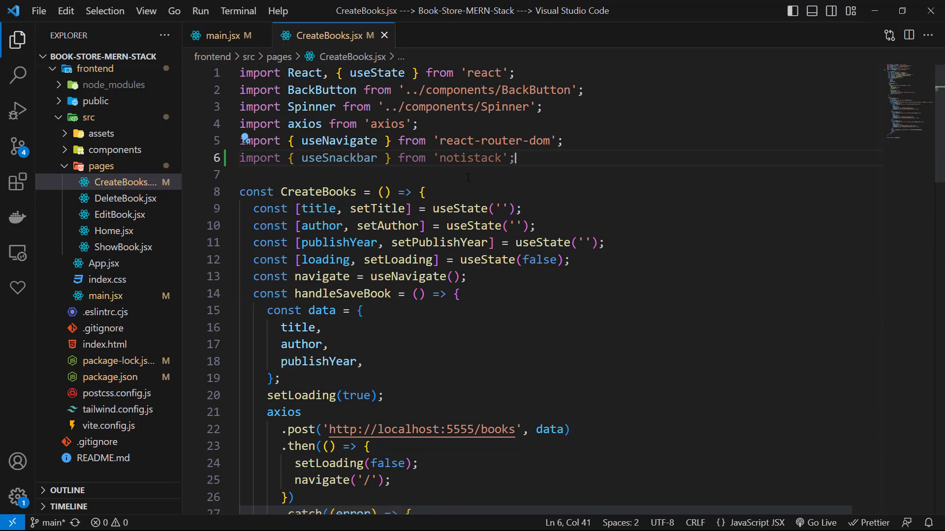
{"action": "left_click", "coordinate": [473, 277]}
{"action": "key", "text": "Return"}
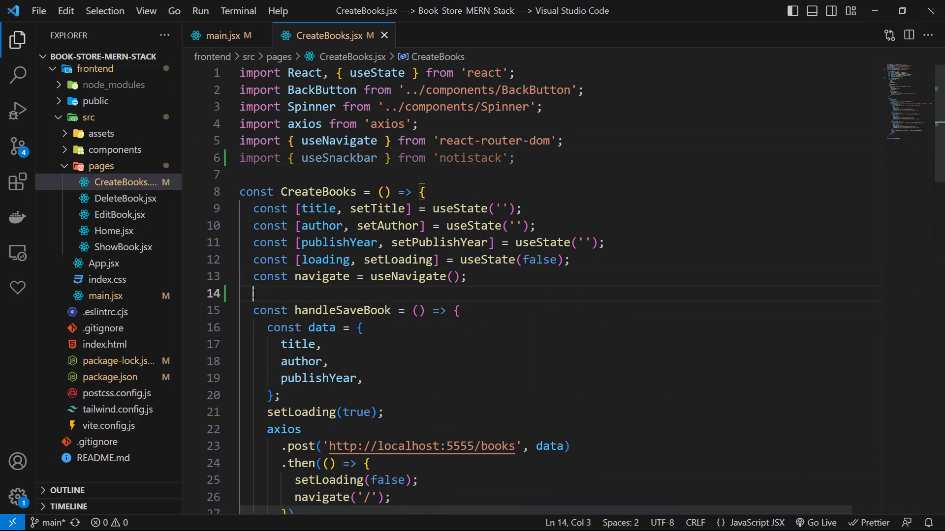
{"action": "type", "text": "const { enqueueSnackbar }"}
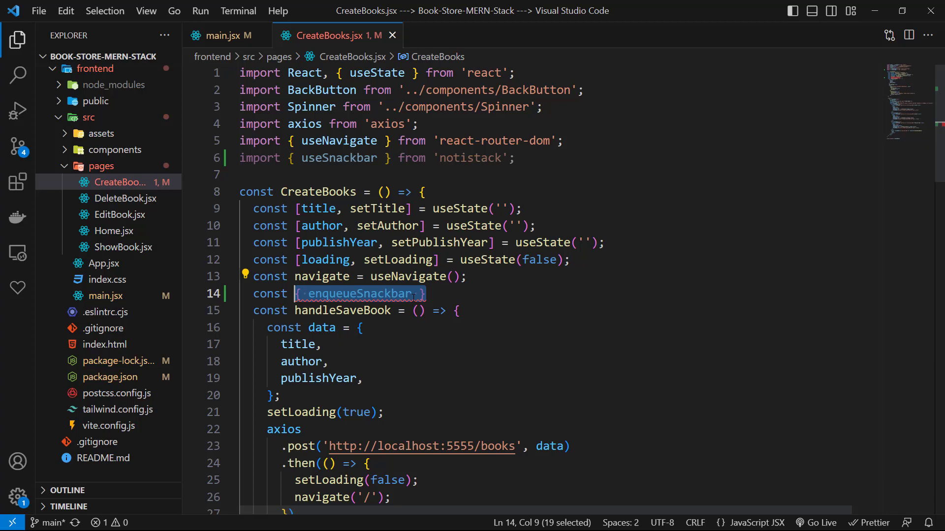
{"action": "type", "text": " = useSnackbar();"}
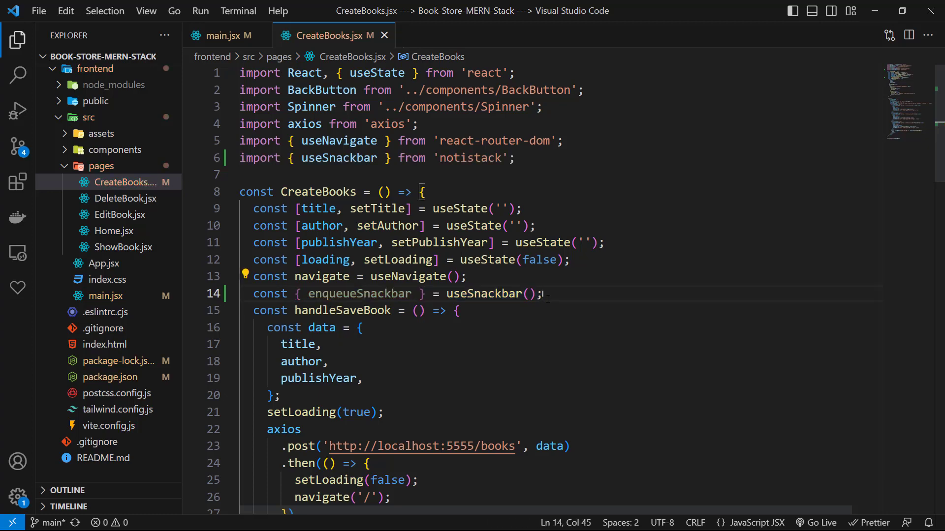
{"action": "key", "text": "Return"}
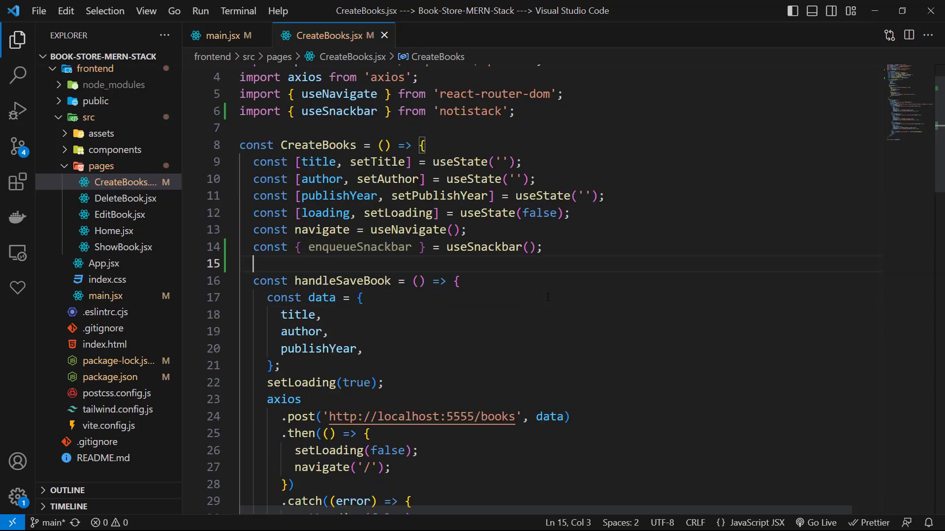
{"action": "scroll", "coordinate": [409, 349], "scroll_direction": "down", "scroll_amount": 2}
{"action": "scroll", "coordinate": [408, 348], "scroll_direction": "down", "scroll_amount": 2}
Add enqueueSnackbar('Book Created successfully', { variant: 'success' }) in the success handler
{"action": "left_click", "coordinate": [428, 357]}
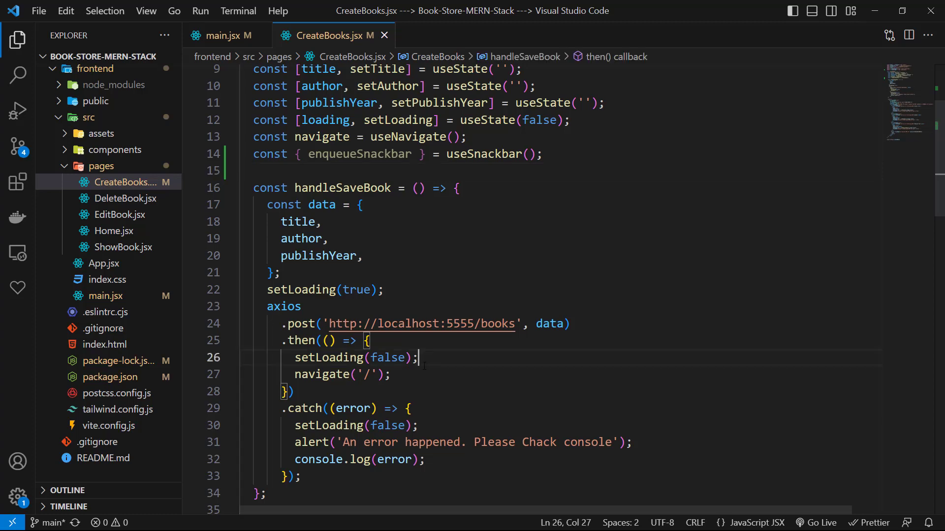
{"action": "scroll", "coordinate": [428, 357], "scroll_direction": "down", "scroll_amount": 1}
{"action": "key", "text": "Return"}
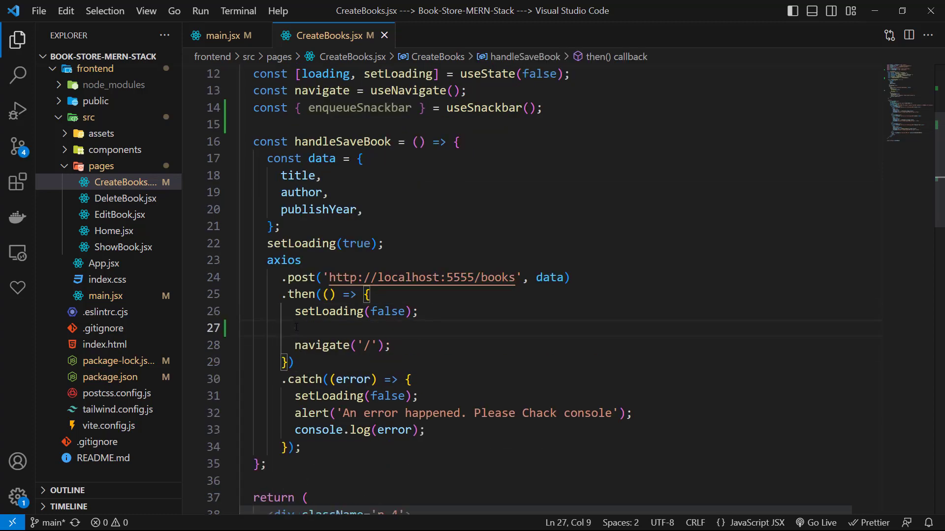
{"action": "key", "text": "ctrl+v"}
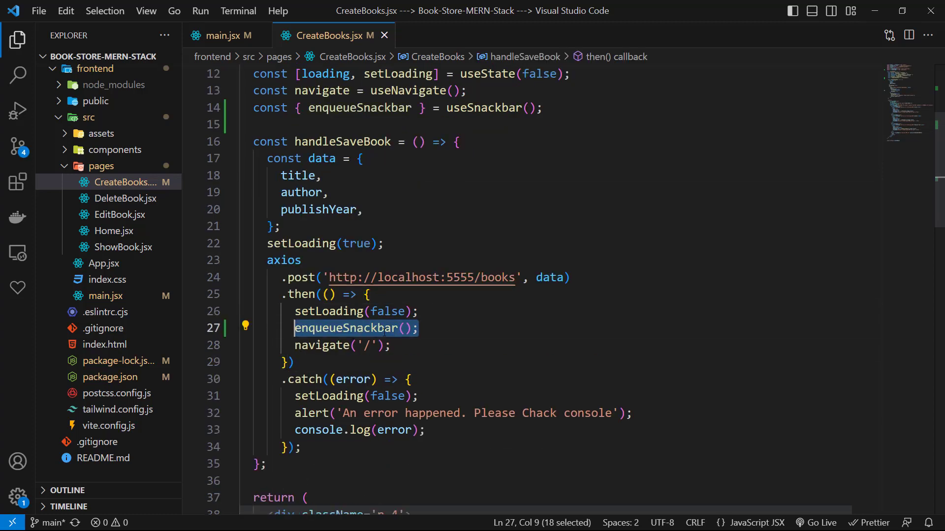
{"action": "key", "text": "Left"}
{"action": "key", "text": "Left"}
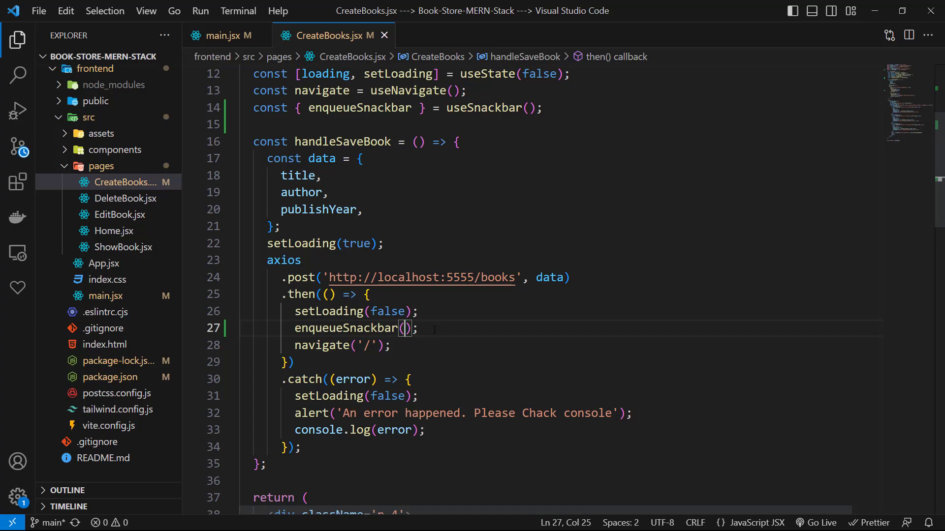
{"action": "key", "text": "ctrl+v"}
{"action": "left_click", "coordinate": [490, 327]}
{"action": "key", "text": "End"}
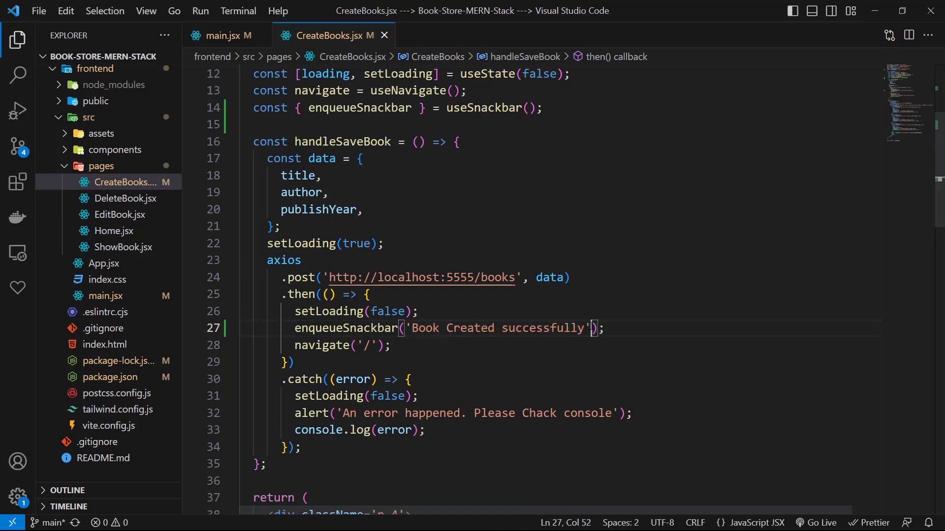
{"action": "key", "text": "ctrl+v"}
{"action": "key", "text": "Left"}
{"action": "key", "text": "Left"}
{"action": "key", "text": "ctrl+v"}
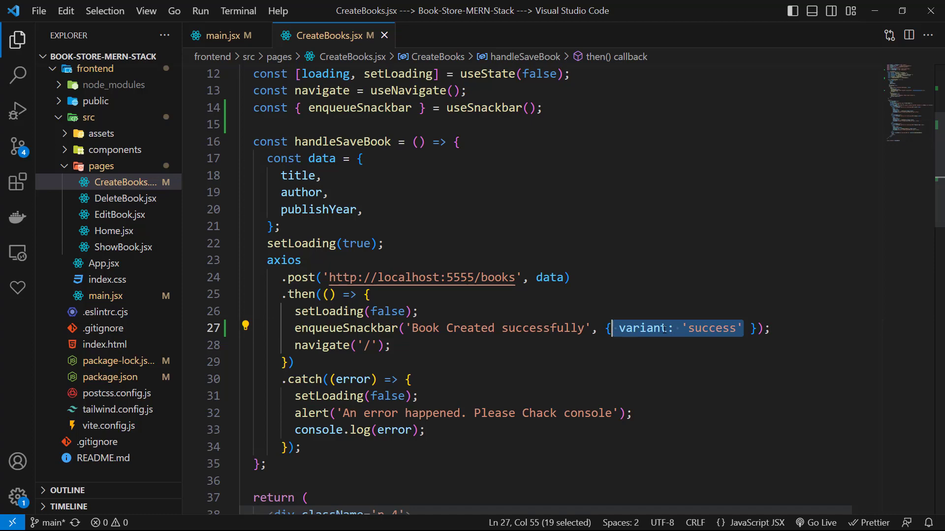
{"action": "key", "text": "Left"}
{"action": "key", "text": "ctrl+d"}
{"action": "scroll", "coordinate": [517, 296], "scroll_direction": "down", "scroll_amount": 3}
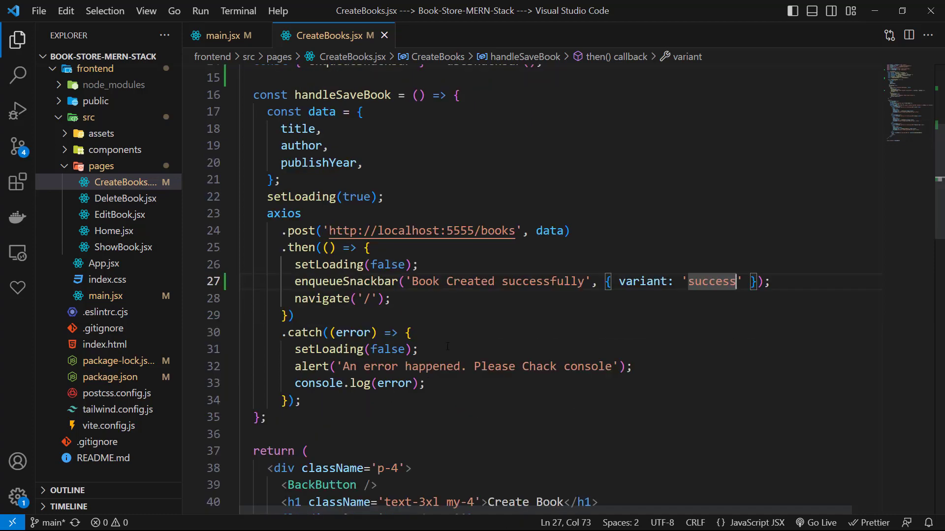
Add an enqueueSnackbar call with message 'Error' below the alert in catch
{"action": "left_click", "coordinate": [662, 366]}
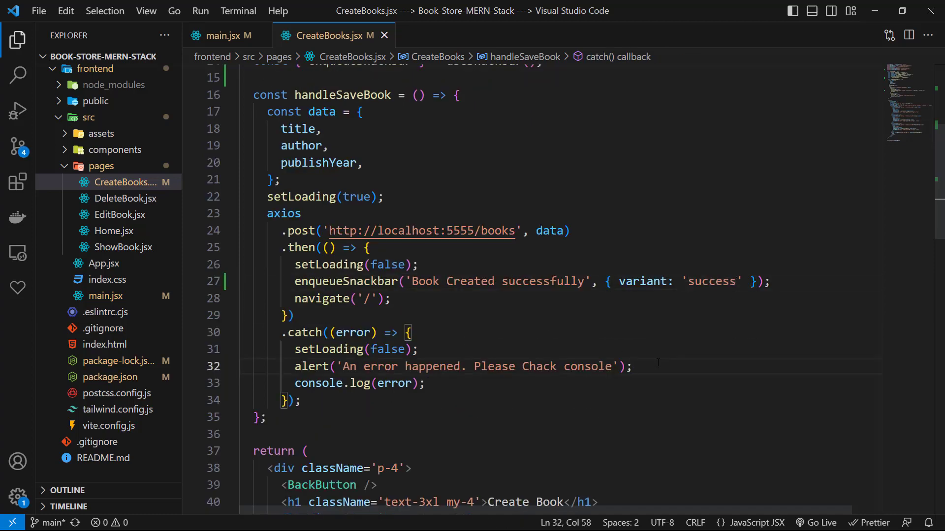
{"action": "key", "text": "Return"}
{"action": "type", "text": "enqueueSnackbar();"}
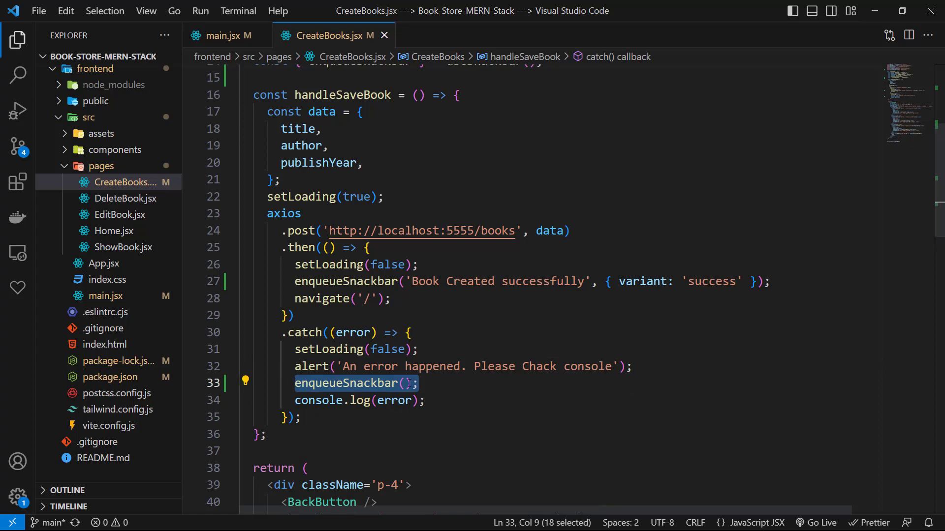
{"action": "left_click", "coordinate": [409, 383]}
{"action": "type", "text": "'Error'"}
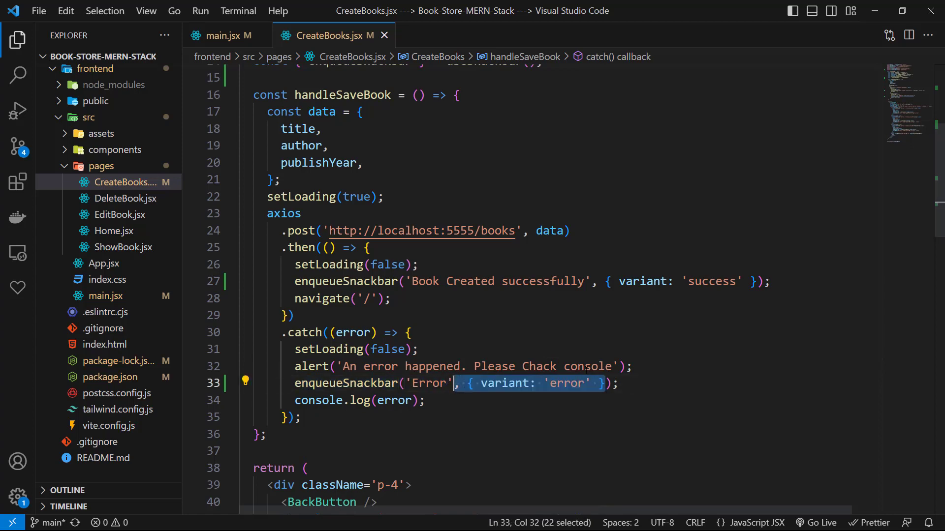
{"action": "type", "text": "//"}
{"action": "left_click", "coordinate": [627, 382]}
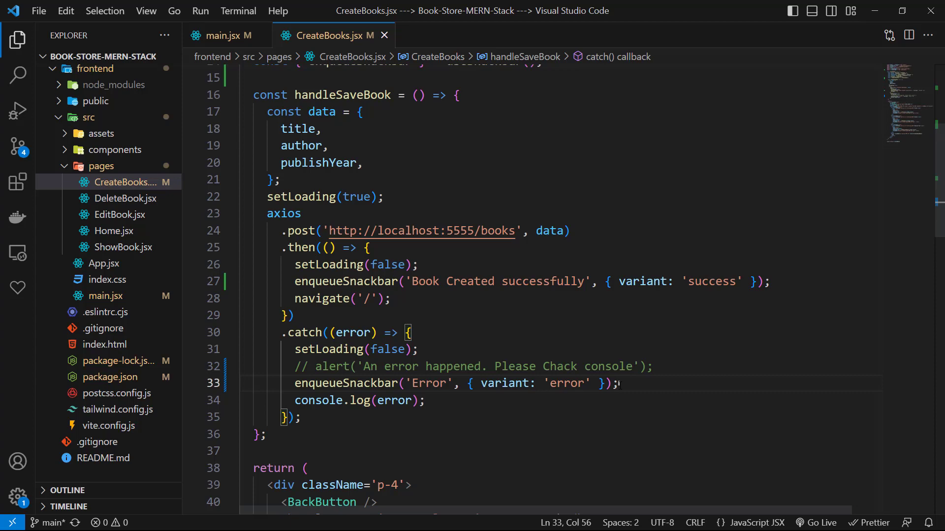
Import useSnackbar in EditBook.jsx and add the enqueueSnackbar hook below useParams
{"action": "left_click", "coordinate": [120, 214]}
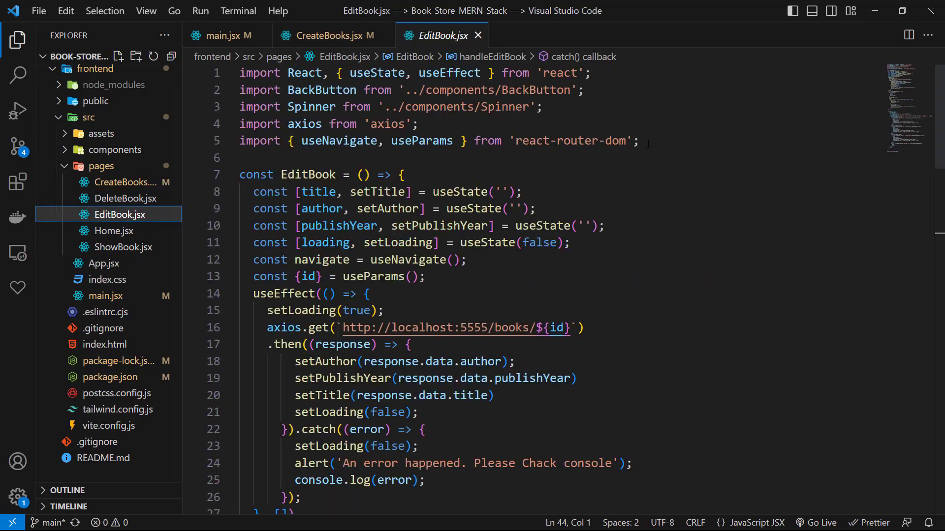
{"action": "left_click", "coordinate": [370, 157]}
{"action": "key", "text": "ctrl+shift+Return"}
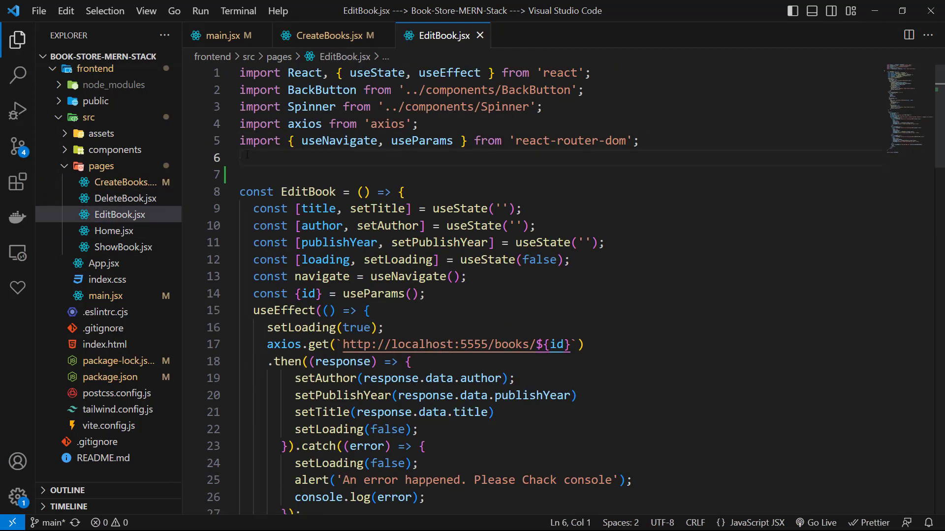
{"action": "type", "text": "import { useSnackbar } from 'notistack';"}
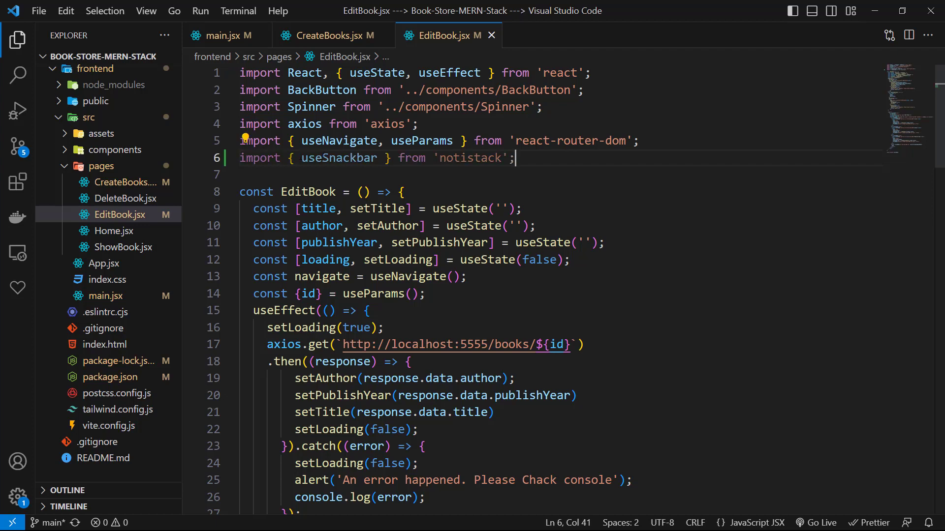
{"action": "left_click", "coordinate": [440, 293]}
{"action": "key", "text": "Return"}
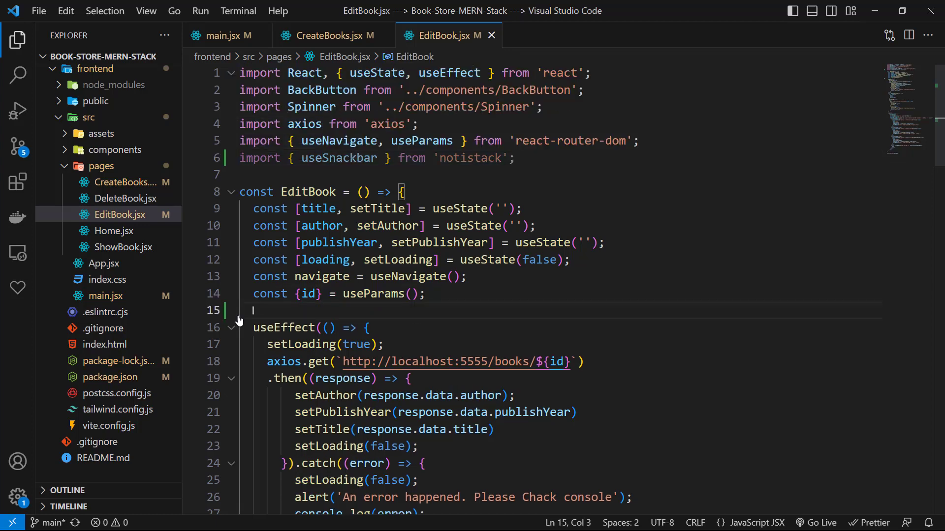
{"action": "type", "text": "const"}
{"action": "key", "text": "shift+Home"}
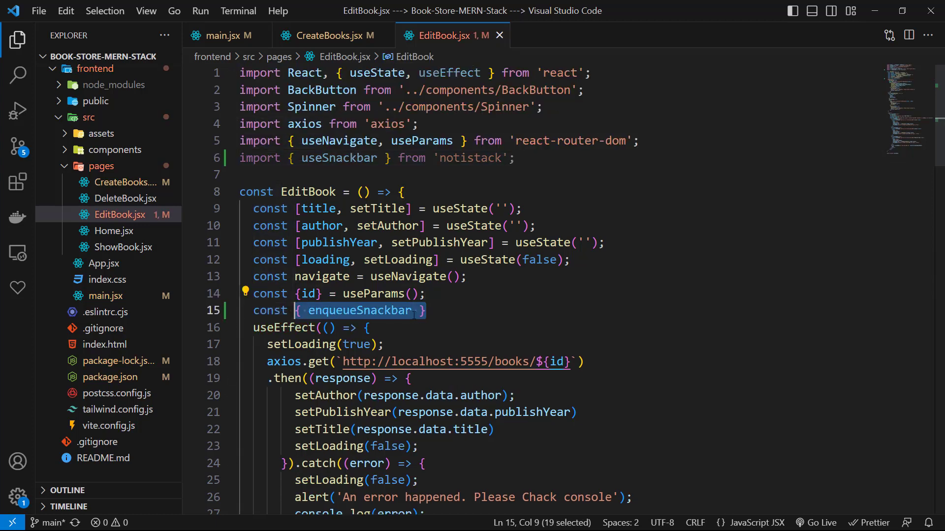
{"action": "left_click", "coordinate": [522, 310]}
{"action": "scroll", "coordinate": [457, 306], "scroll_direction": "down", "scroll_amount": 3}
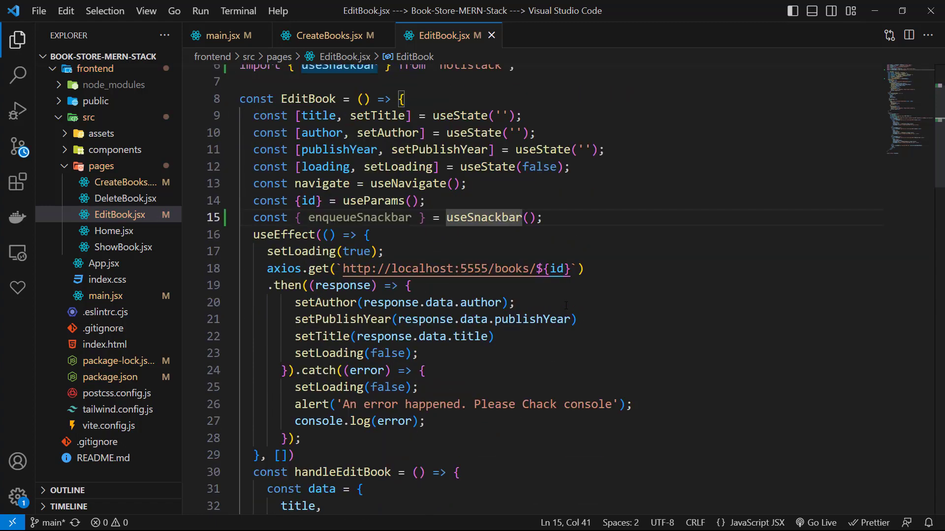
{"action": "scroll", "coordinate": [458, 306], "scroll_direction": "down", "scroll_amount": 3}
{"action": "scroll", "coordinate": [457, 307], "scroll_direction": "down", "scroll_amount": 3}
{"action": "scroll", "coordinate": [458, 307], "scroll_direction": "down", "scroll_amount": 3}
{"action": "scroll", "coordinate": [458, 306], "scroll_direction": "down", "scroll_amount": 2}
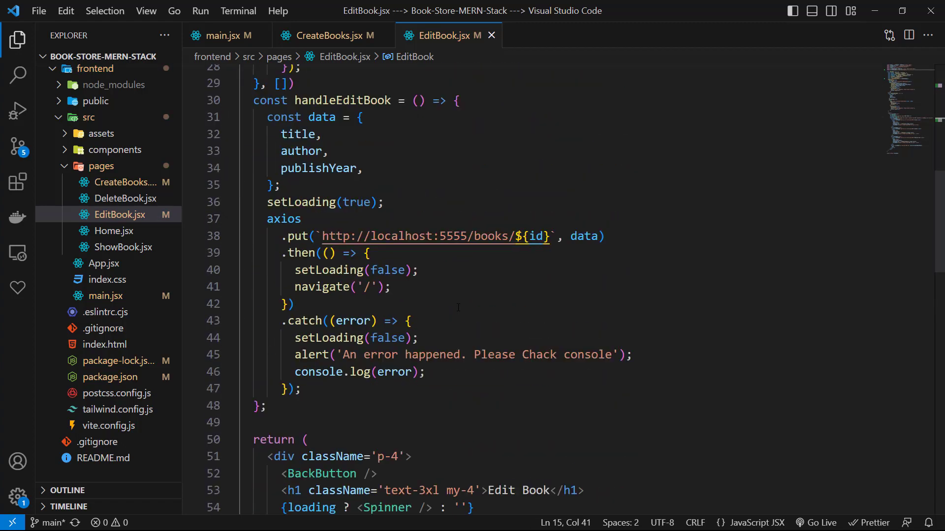
Add enqueueSnackbar('Book Edited successfully', { variant: 'success' }) in the success handler
{"action": "left_click", "coordinate": [450, 272]}
{"action": "key", "text": "Return"}
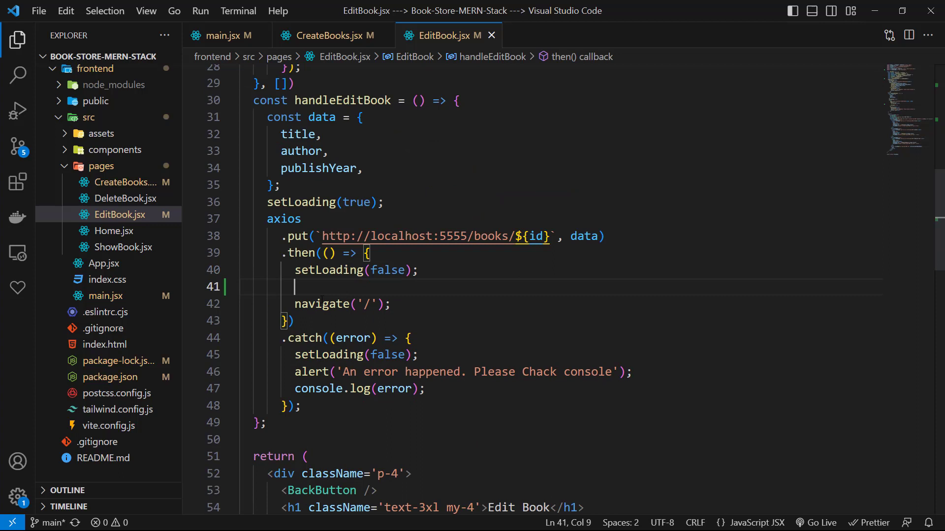
{"action": "type", "text": "enqueueSnackbar();"}
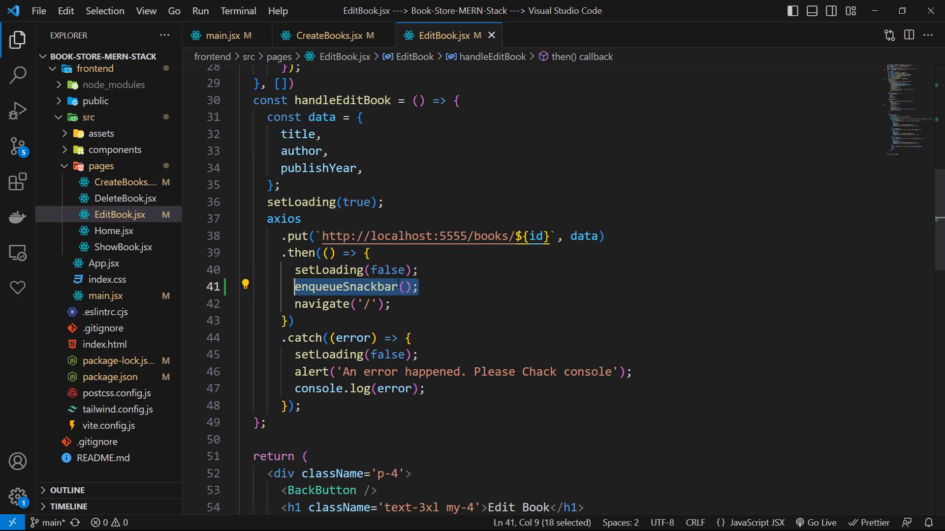
{"action": "key", "text": "Left"}
{"action": "key", "text": "Left"}
{"action": "type", "text": "'Book Edited successfully'"}
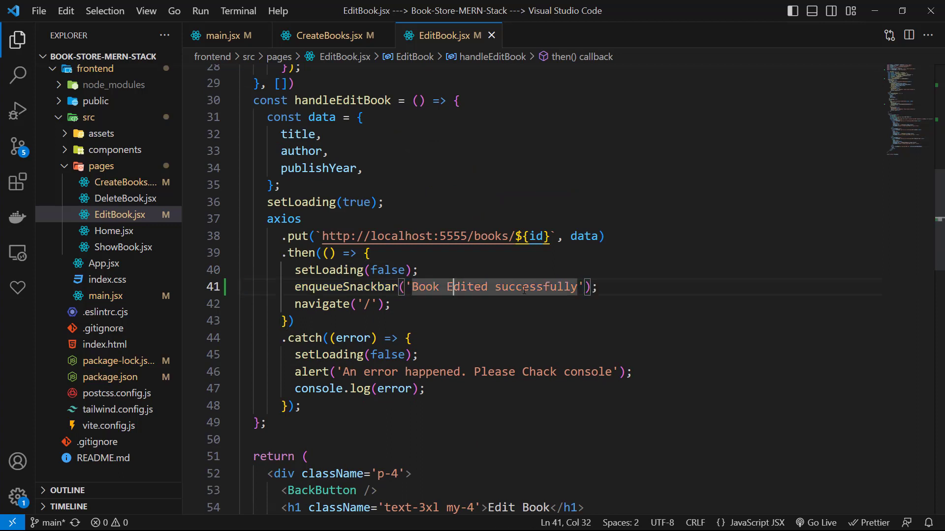
{"action": "key", "text": "End"}
{"action": "type", "text": ", { variant: 'success' }"}
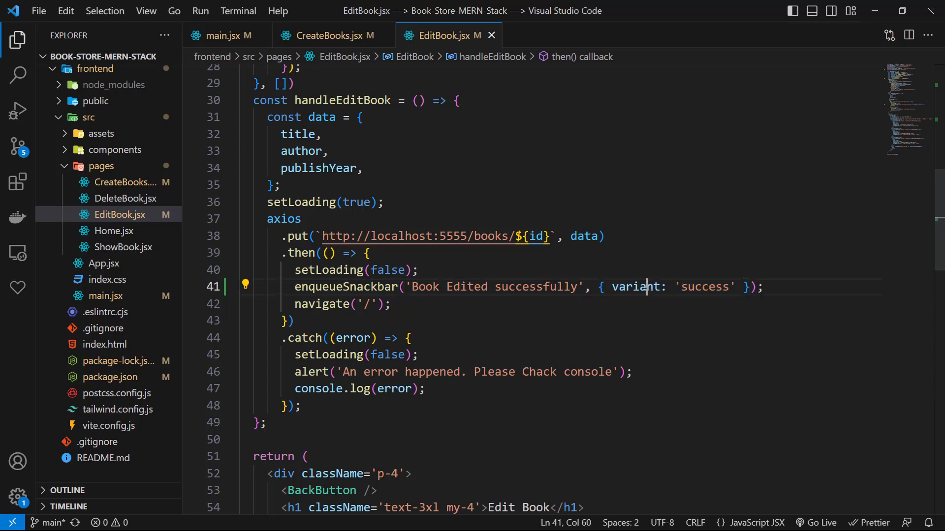
{"action": "left_click", "coordinate": [645, 287]}
Comment out the catch alert and add an 'Error' snackbar with error variant
{"action": "left_click", "coordinate": [641, 373]}
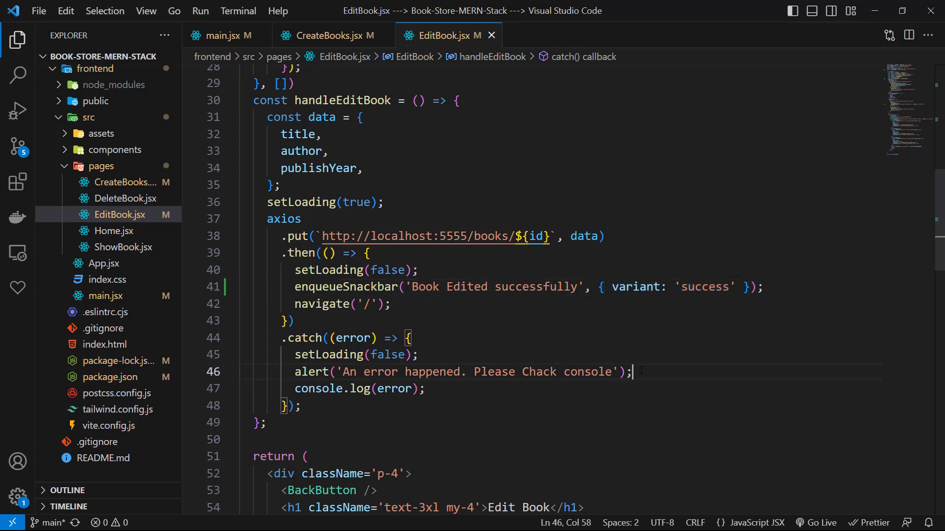
{"action": "key", "text": "ctrl+slash"}
{"action": "key", "text": "Return"}
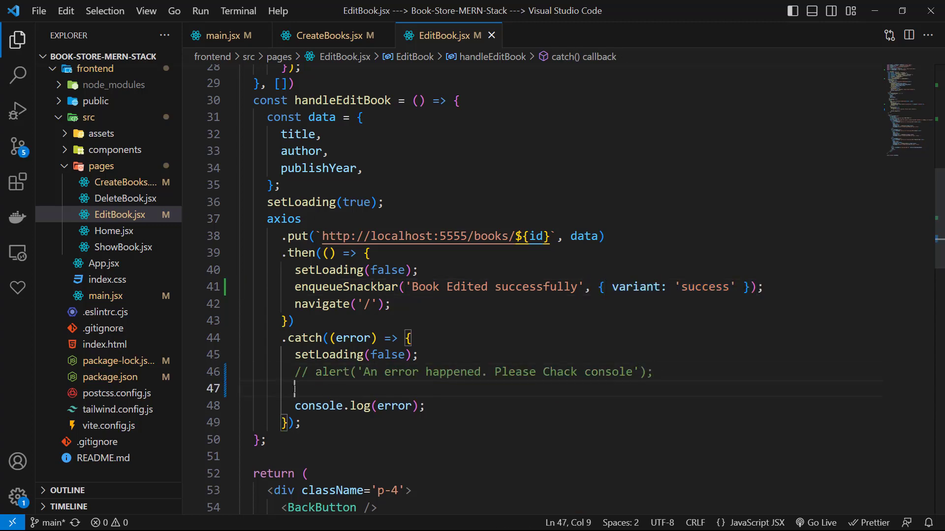
{"action": "type", "text": "enqueueSnackbar('Error');"}
{"action": "left_click", "coordinate": [447, 389]}
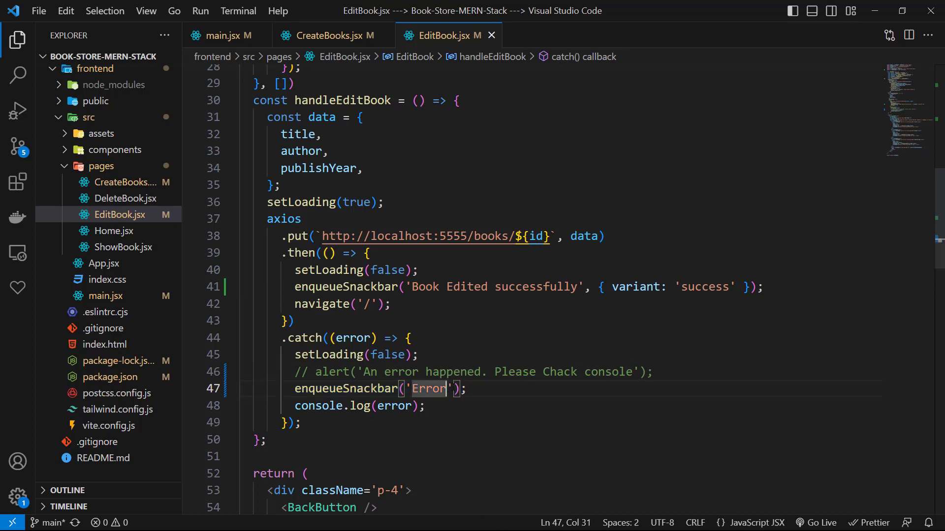
{"action": "type", "text": ", { variant: 'error' }"}
{"action": "key", "text": "End"}
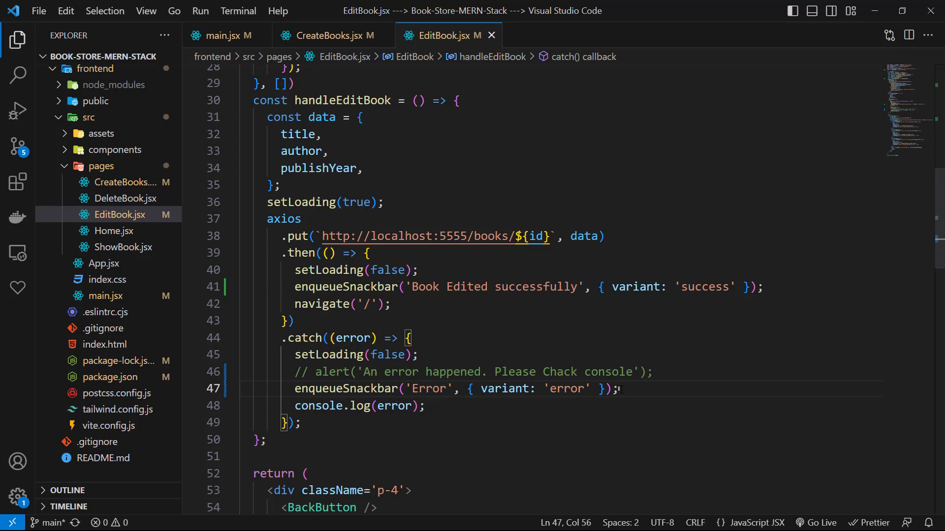
Import useSnackbar in DeleteBook.jsx and add const { enqueueSnackbar } = useSnackbar()
{"action": "left_click", "coordinate": [124, 198]}
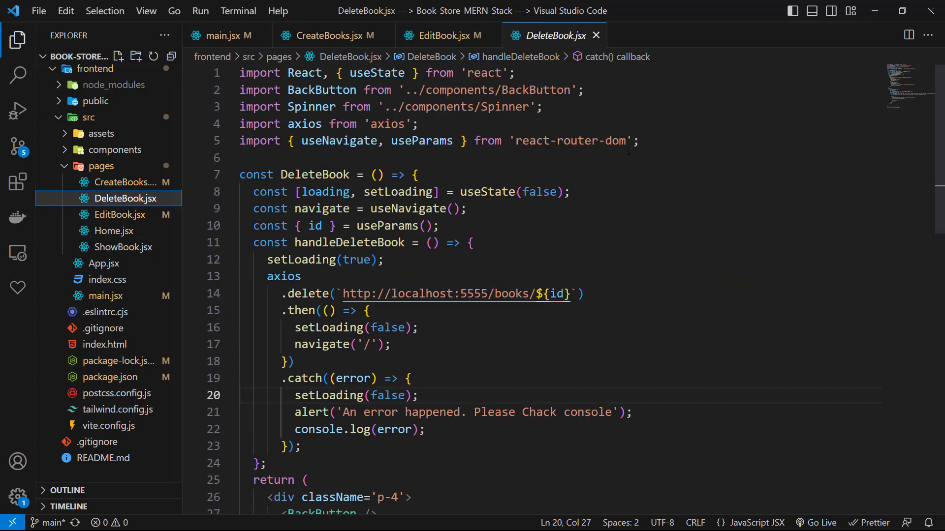
{"action": "left_click", "coordinate": [639, 141]}
{"action": "key", "text": "Return"}
{"action": "type", "text": "import { useSnackbar } from 'notistack';"}
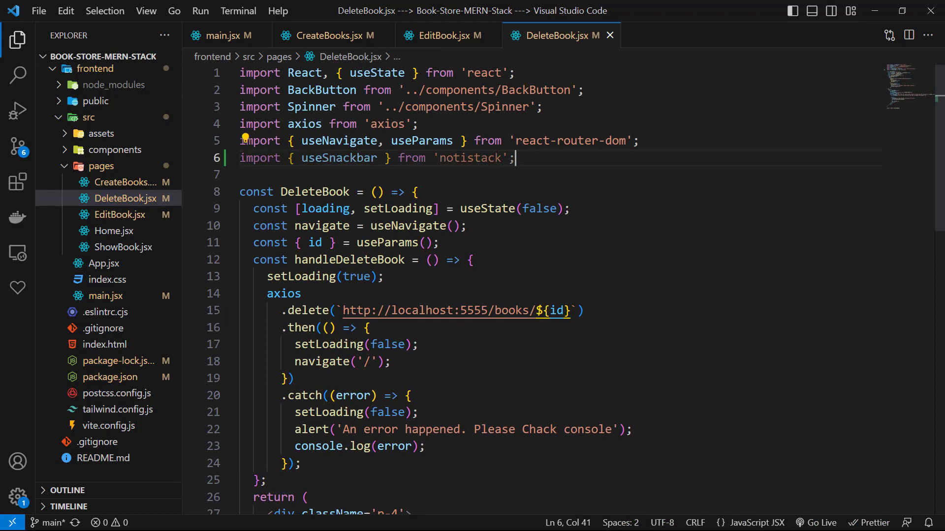
{"action": "left_click", "coordinate": [440, 243]}
{"action": "key", "text": "Return"}
{"action": "key", "text": "ctrl+v"}
{"action": "left_click", "coordinate": [357, 260]}
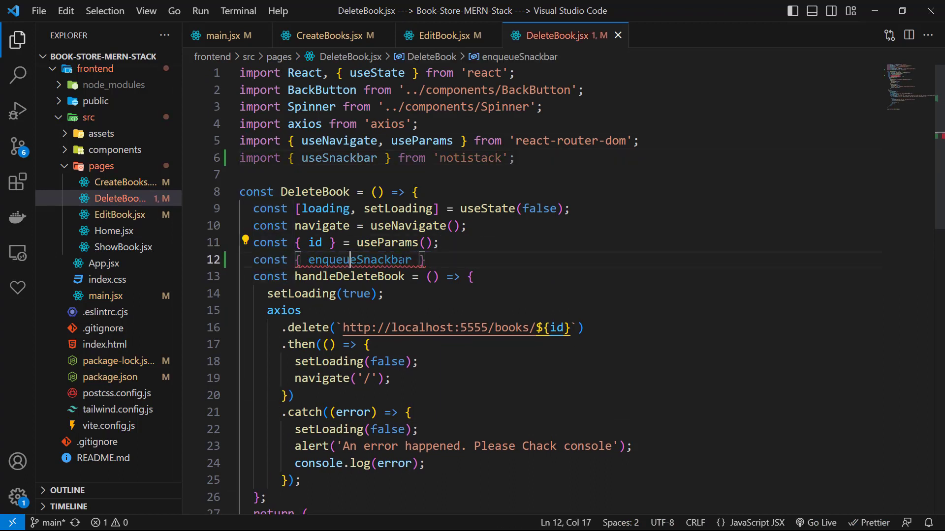
{"action": "left_click", "coordinate": [428, 260]}
{"action": "type", "text": "= useSnackbar();"}
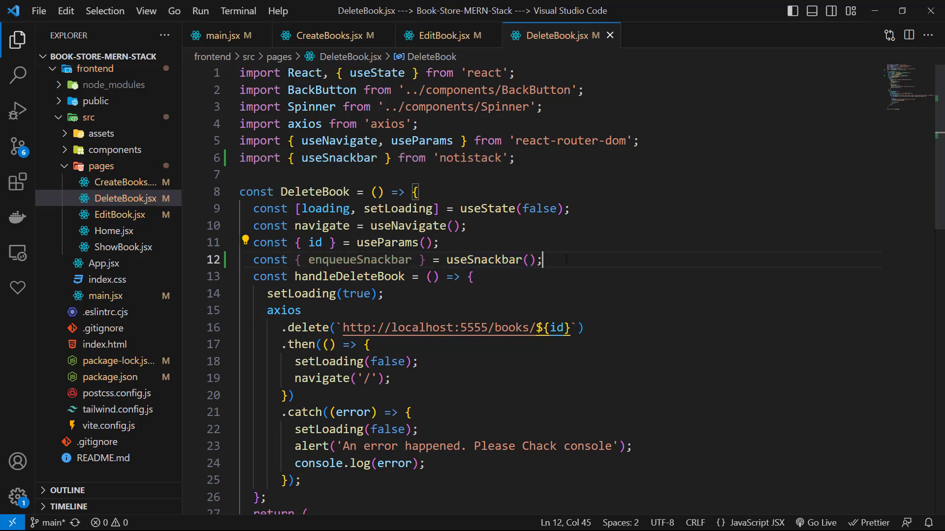
{"action": "scroll", "coordinate": [397, 352], "scroll_direction": "down", "scroll_amount": 1}
Add a 'Book Deleted successfully' success snackbar after setLoading(false) in .then
{"action": "left_click", "coordinate": [425, 315]}
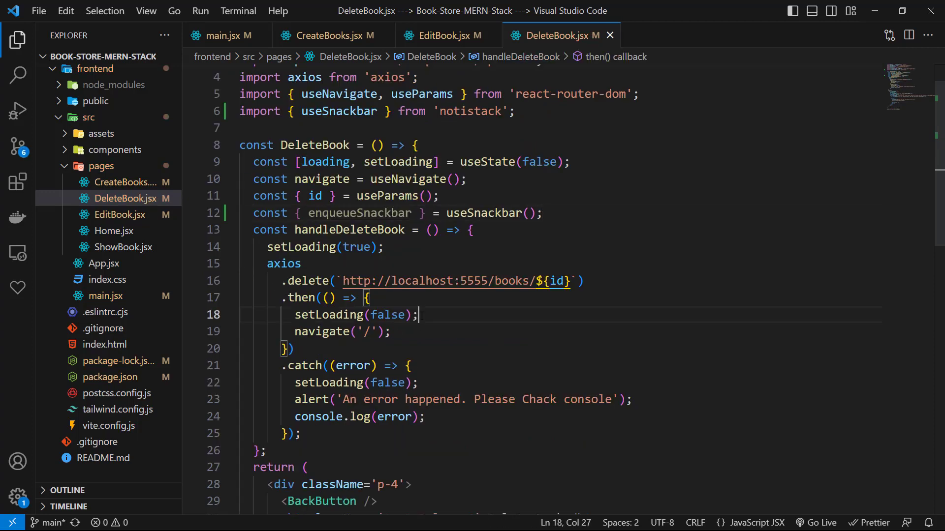
{"action": "key", "text": "Return"}
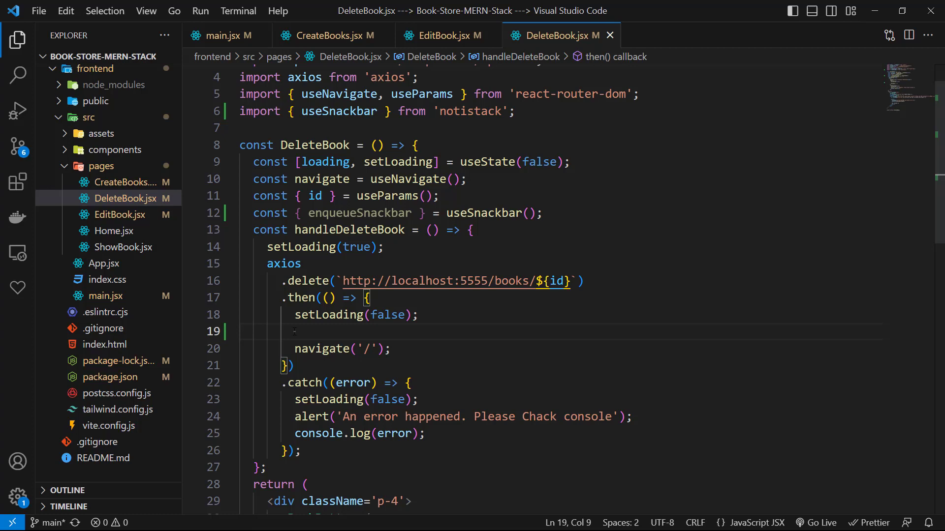
{"action": "type", "text": "enqueueSnackbar();"}
{"action": "type", "text": "'Book Deleted successfully'"}
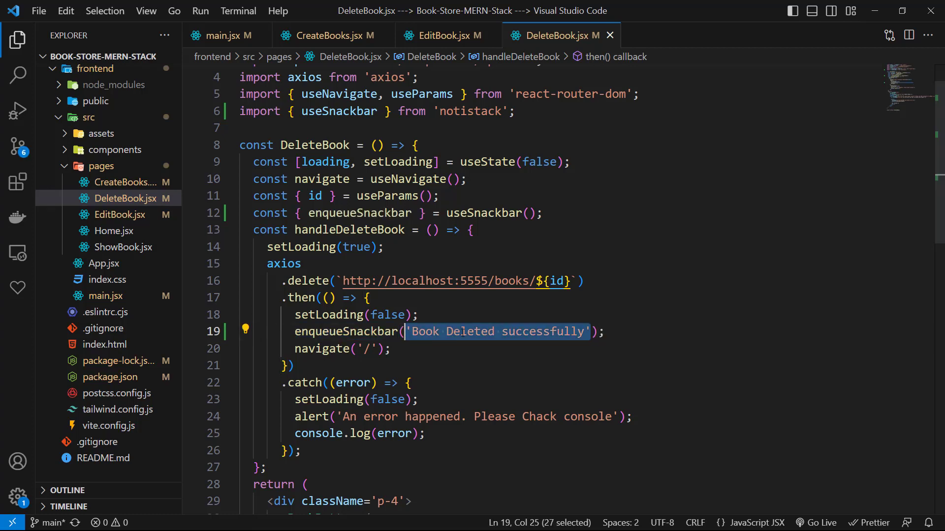
{"action": "left_click", "coordinate": [467, 331]}
{"action": "type", "text": ", { variant: 'success' }"}
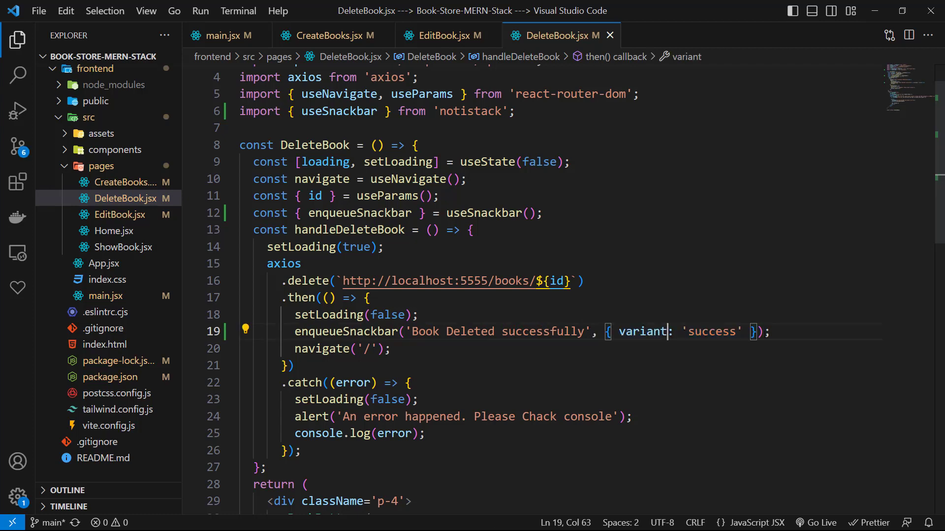
{"action": "scroll", "coordinate": [561, 296], "scroll_direction": "down", "scroll_amount": 2}
Comment out the catch alert and add an 'Error' snackbar with error variant
{"action": "left_click", "coordinate": [639, 324]}
{"action": "key", "text": "ctrl+slash"}
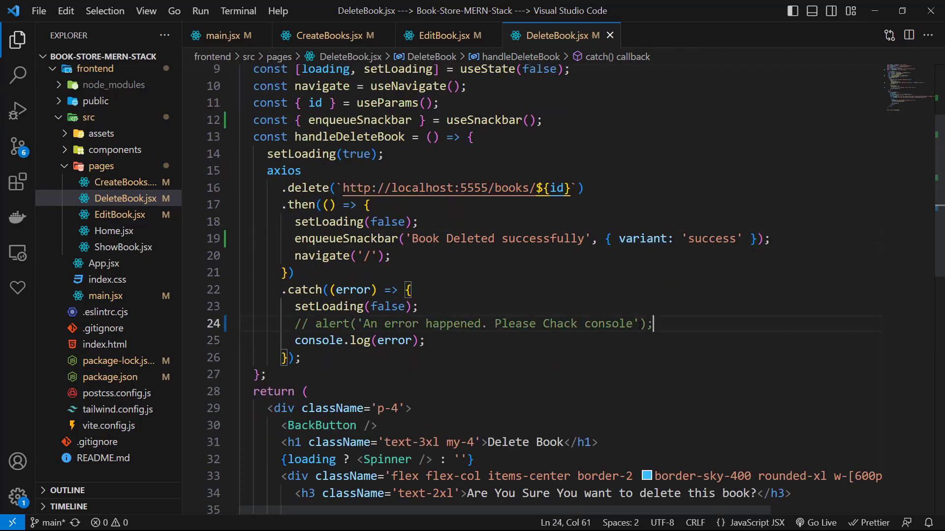
{"action": "key", "text": "End"}
{"action": "key", "text": "Return"}
{"action": "type", "text": "enqueueSnackbar();"}
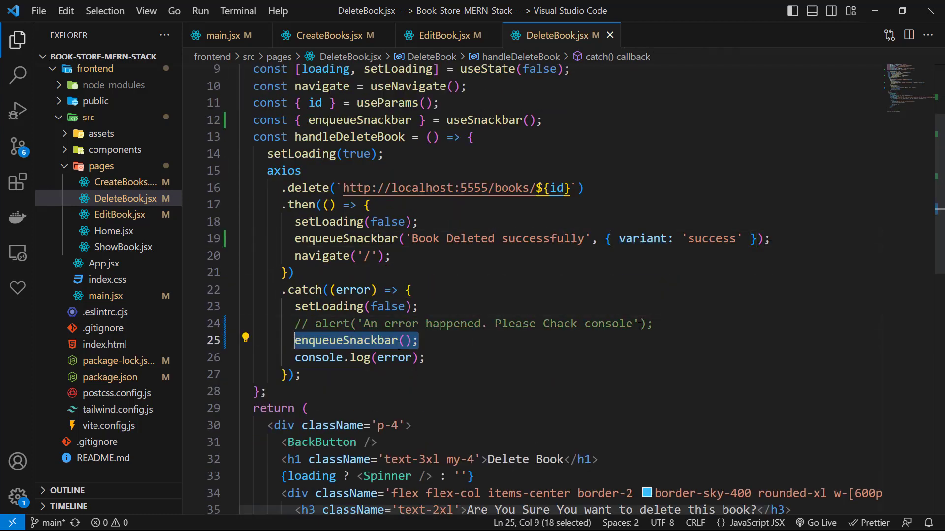
{"action": "type", "text": "'Error'"}
{"action": "double_click", "coordinate": [430, 340]}
{"action": "type", "text": ", { variant: 'error' }"}
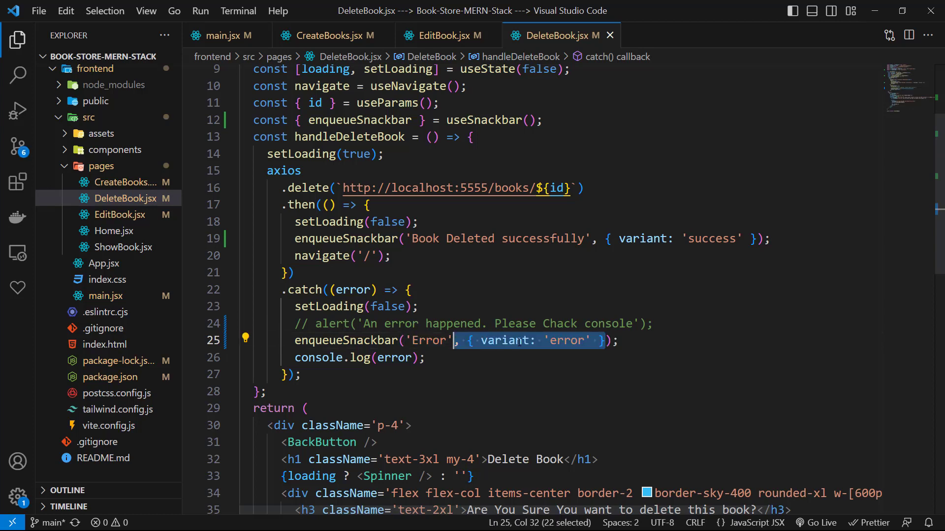
{"action": "double_click", "coordinate": [567, 341]}
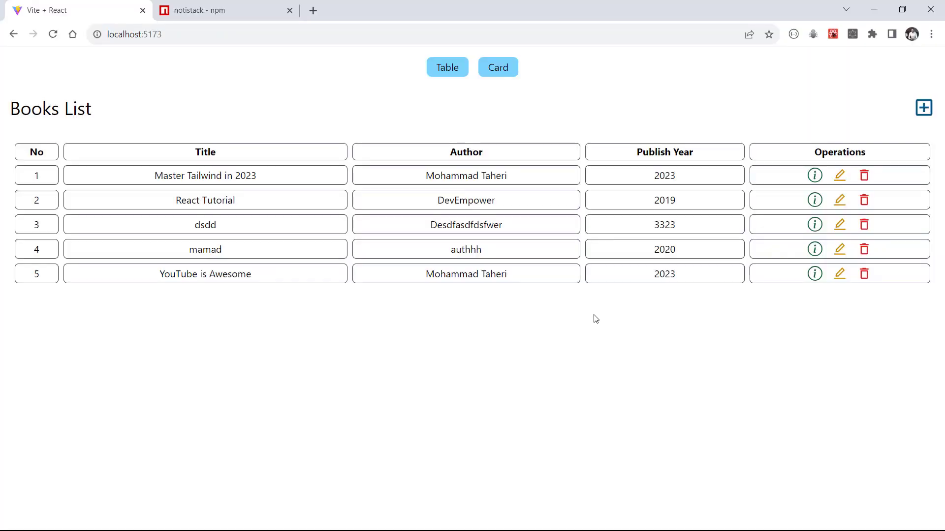
Create book 'abab' by 'abab', published 1234, and verify the 'Book Created successfully' snackbar
{"action": "left_click", "coordinate": [923, 109]}
{"action": "left_click", "coordinate": [416, 170]}
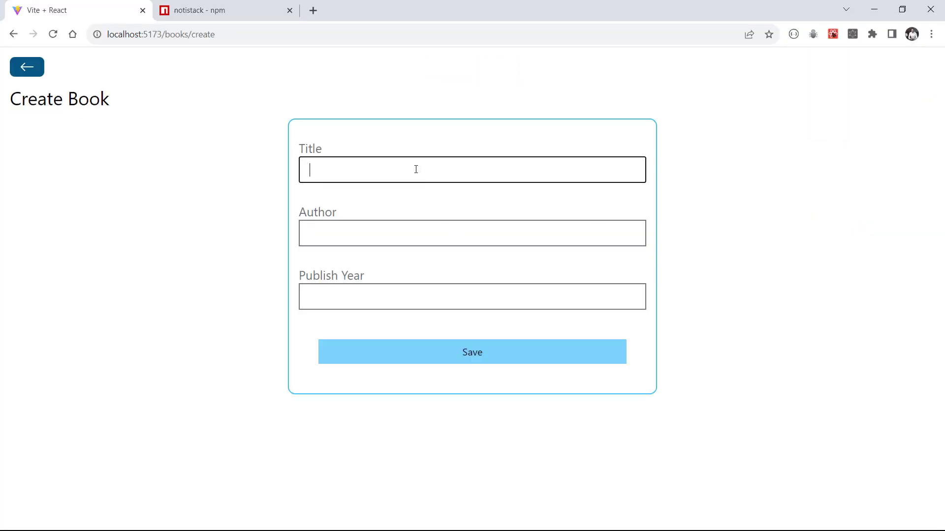
{"action": "type", "text": "abab"}
{"action": "left_click", "coordinate": [390, 234]}
{"action": "type", "text": "abab"}
{"action": "left_click", "coordinate": [368, 297]}
{"action": "type", "text": "1234"}
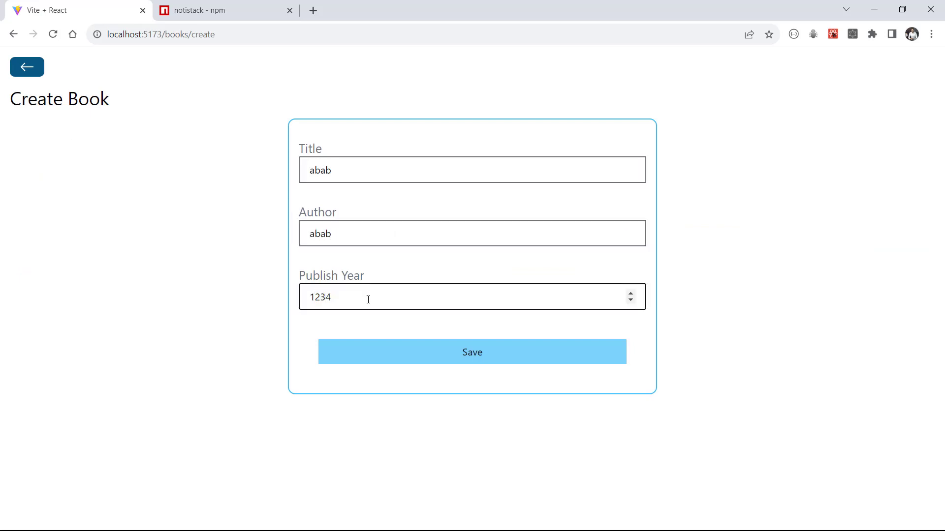
{"action": "left_click", "coordinate": [473, 352]}
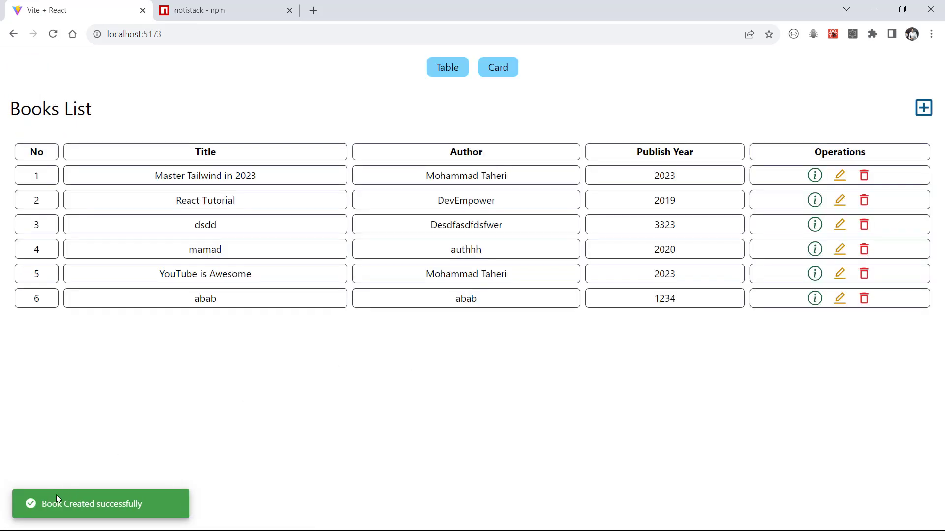
{"action": "left_click_drag", "start_coordinate": [42, 503], "coordinate": [80, 509]}
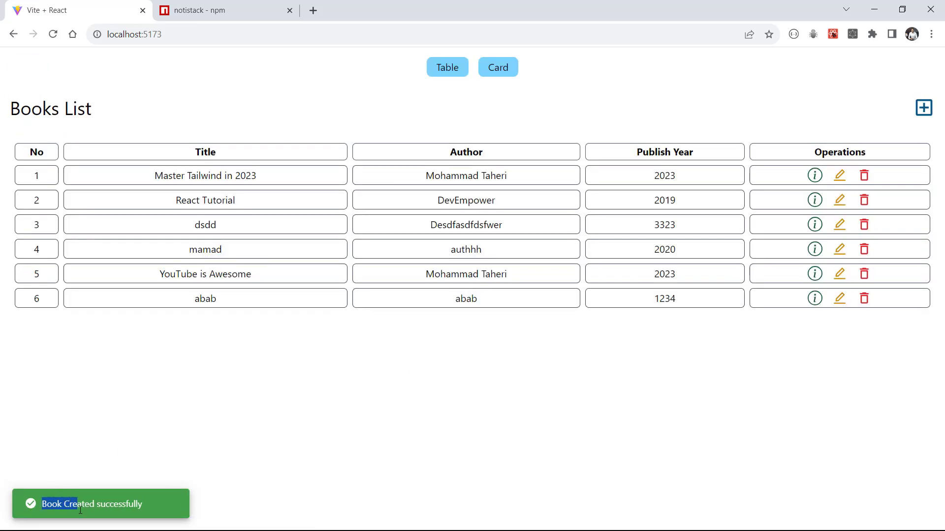
{"action": "left_click", "coordinate": [227, 407]}
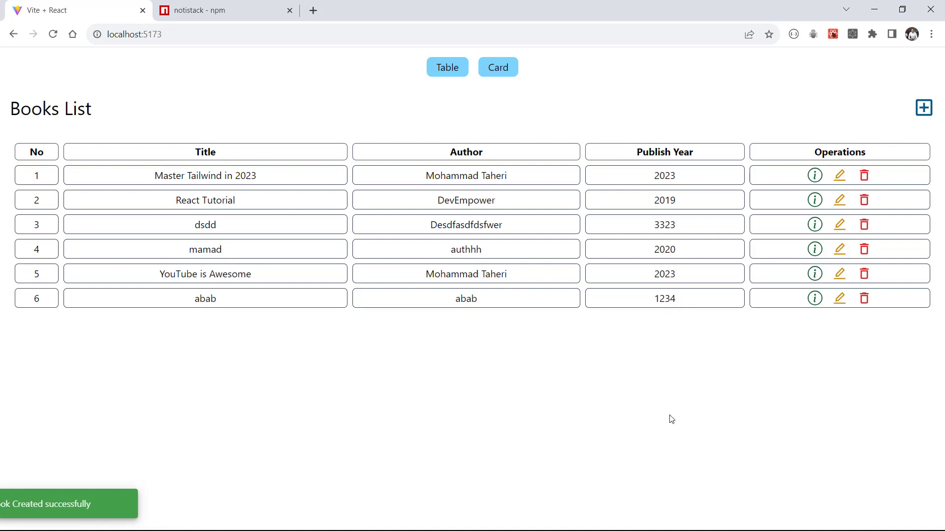
Retitle the sixth book 'abab test' and verify the 'Book Edited successfully' snackbar
{"action": "left_click", "coordinate": [839, 299]}
{"action": "left_click", "coordinate": [346, 170]}
{"action": "type", "text": "test"}
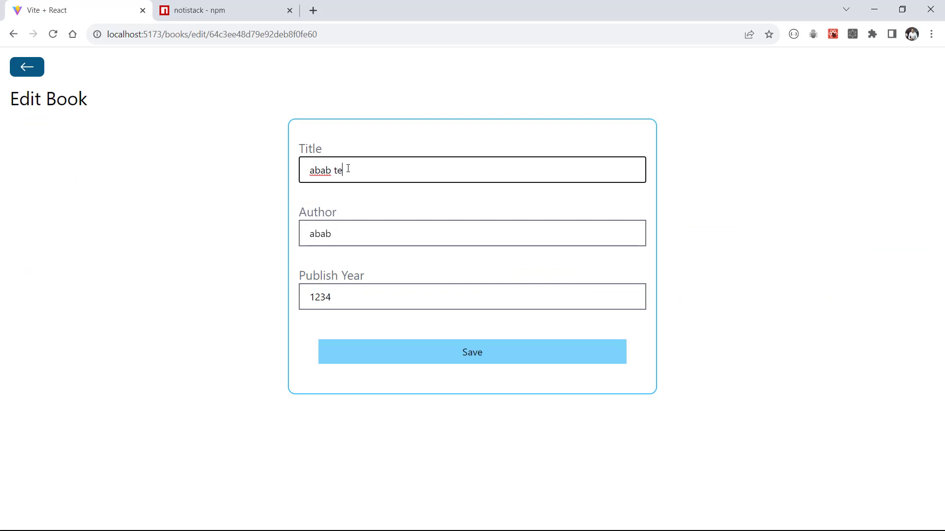
{"action": "left_click", "coordinate": [468, 352]}
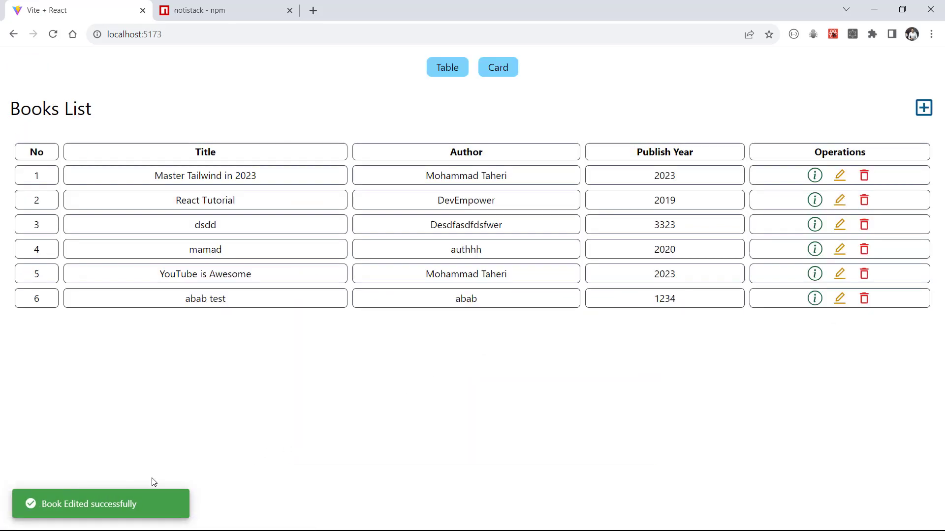
{"action": "left_click_drag", "start_coordinate": [45, 504], "coordinate": [118, 511]}
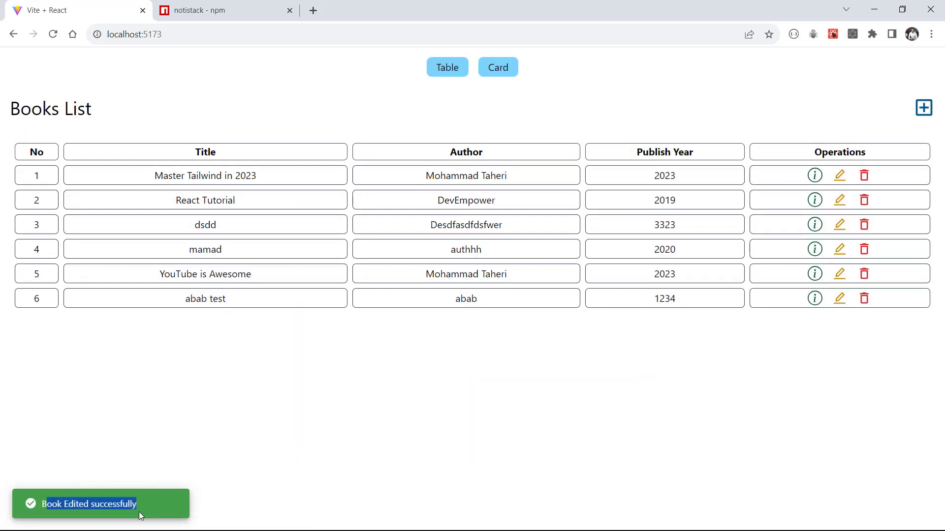
{"action": "left_click", "coordinate": [220, 439]}
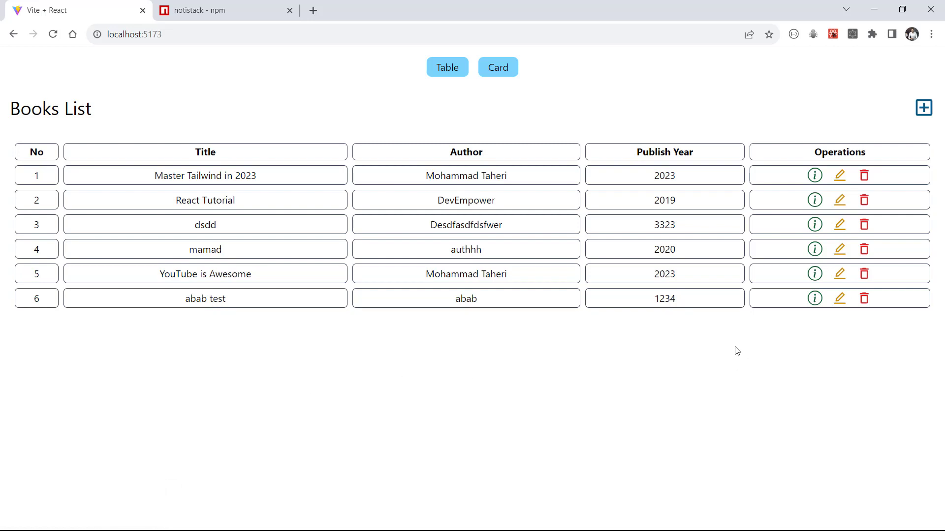
Delete the 'abab test' book with 'Yes, Delete it' and verify the 'Book Deleted successfully' snackbar
{"action": "left_click", "coordinate": [864, 298]}
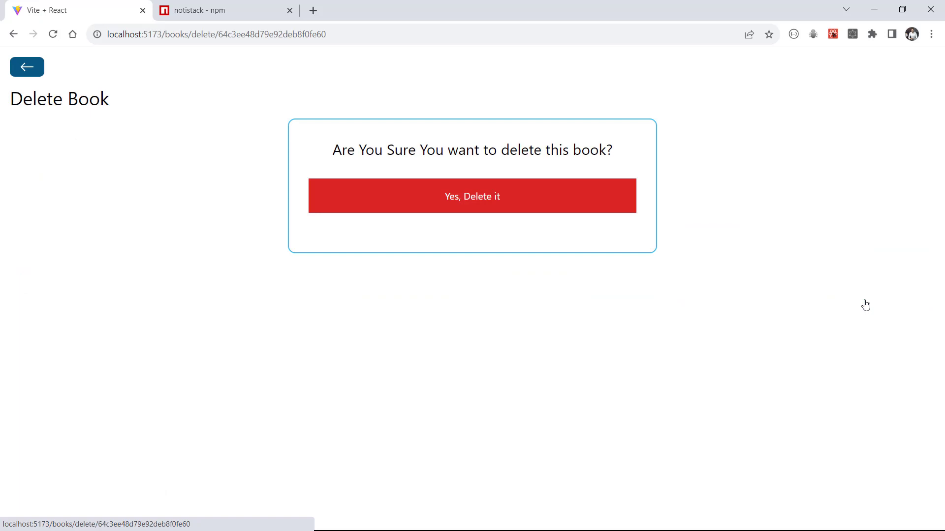
{"action": "left_click", "coordinate": [446, 209]}
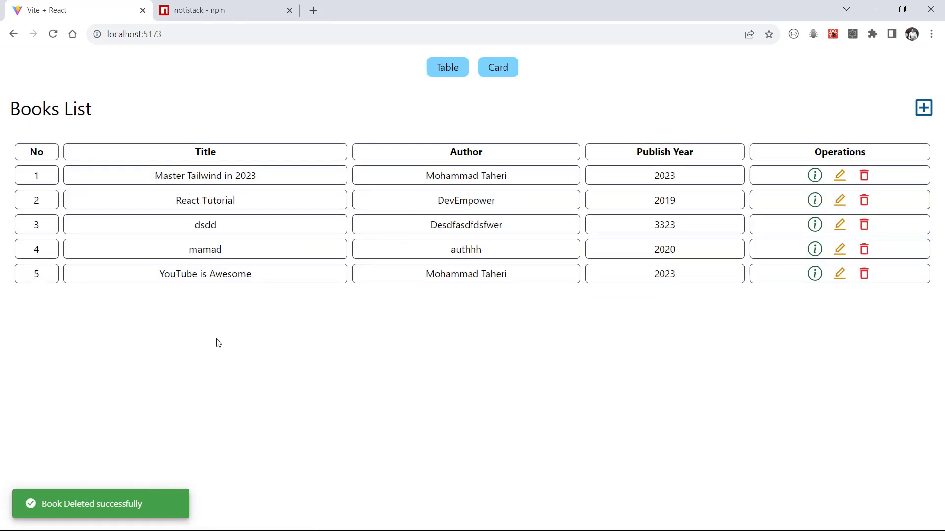
{"action": "left_click_drag", "start_coordinate": [42, 505], "coordinate": [102, 512]}
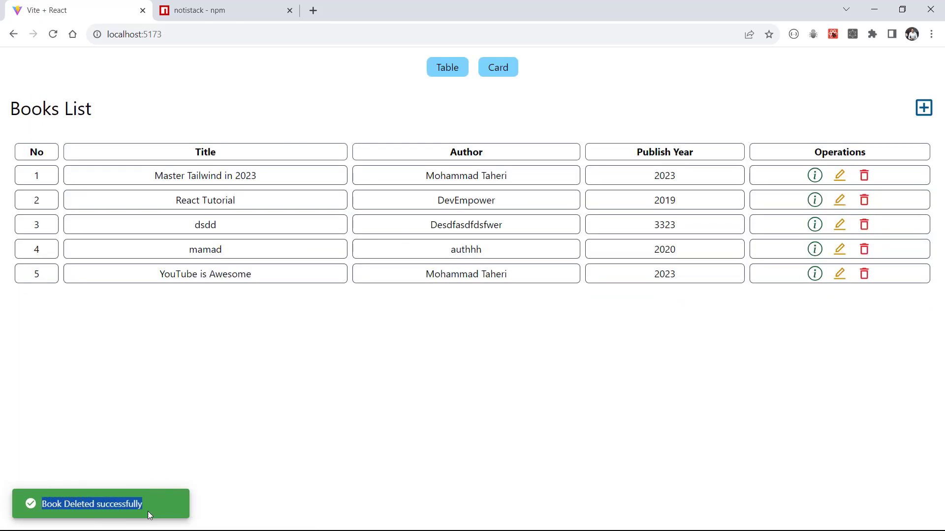
{"action": "left_click", "coordinate": [207, 370]}
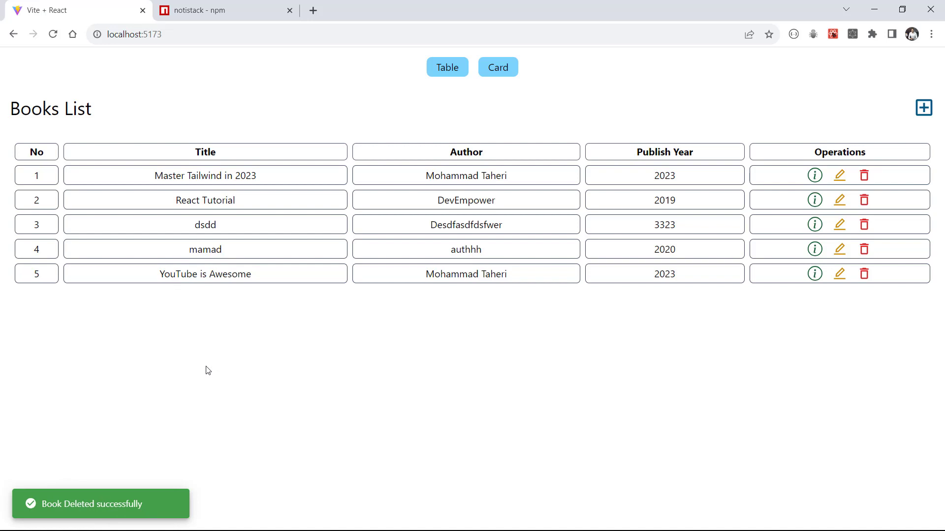